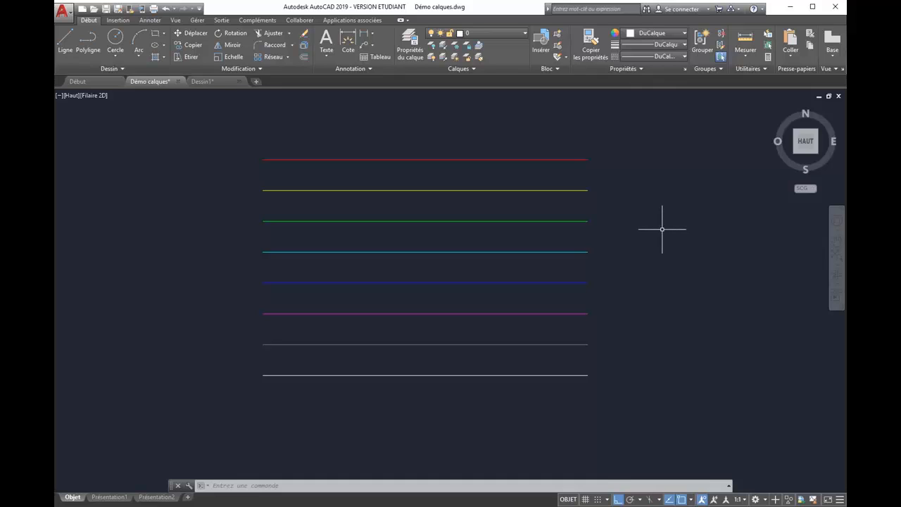
middle_drag(648, 415, 647, 387)
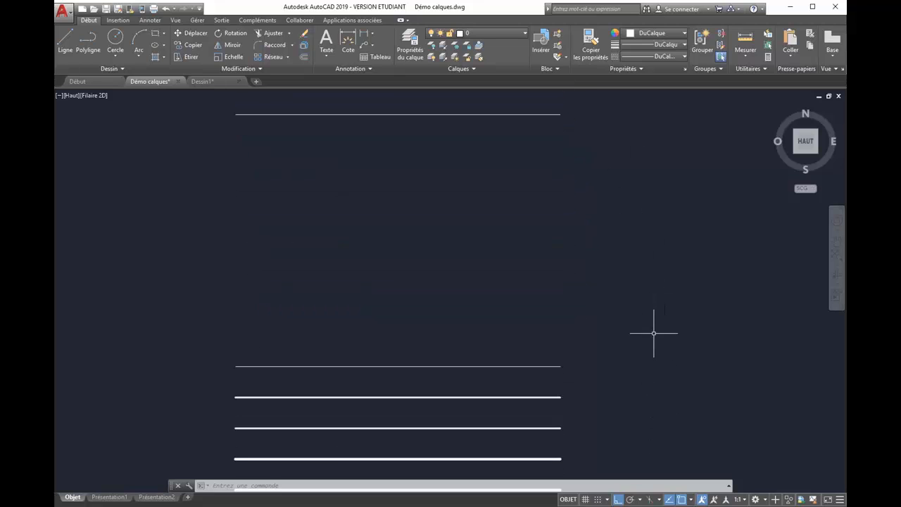
middle_drag(654, 332, 663, 167)
middle_drag(655, 253, 668, 271)
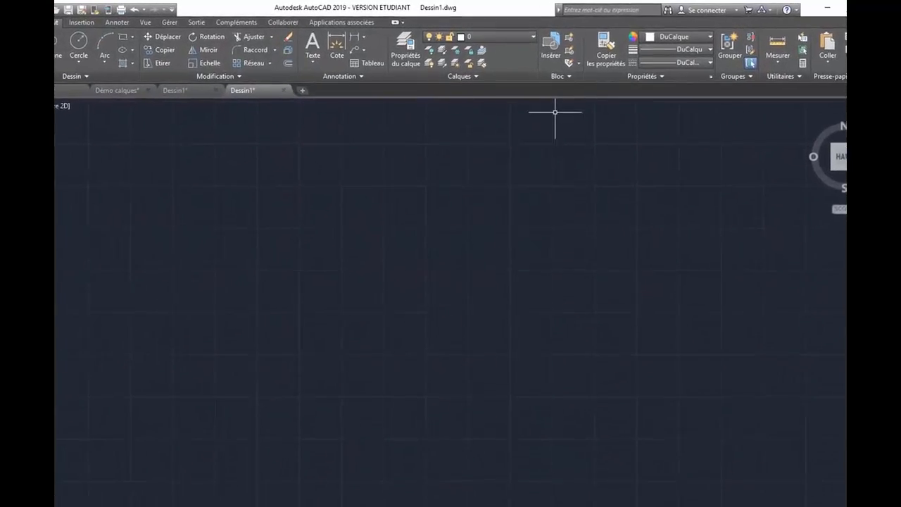
Step: Open the layer properties manager and create a new layer named Fort
click(526, 33)
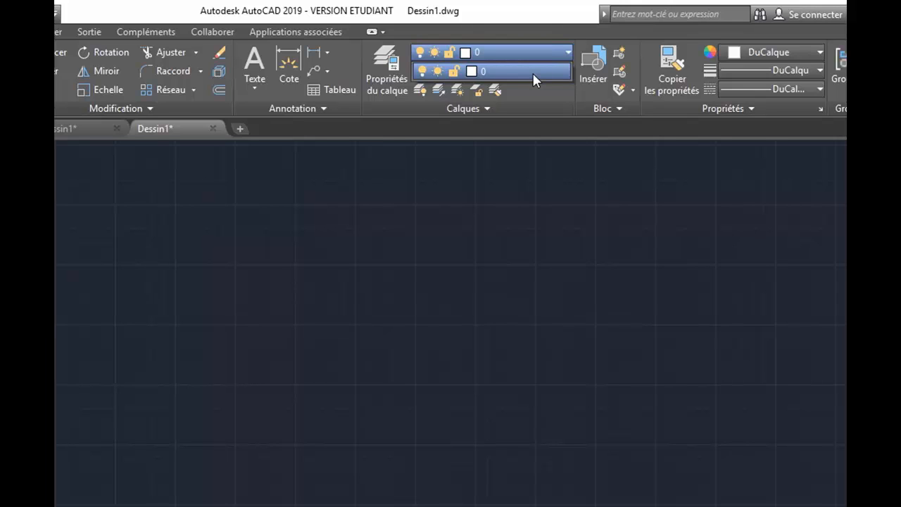
click(386, 83)
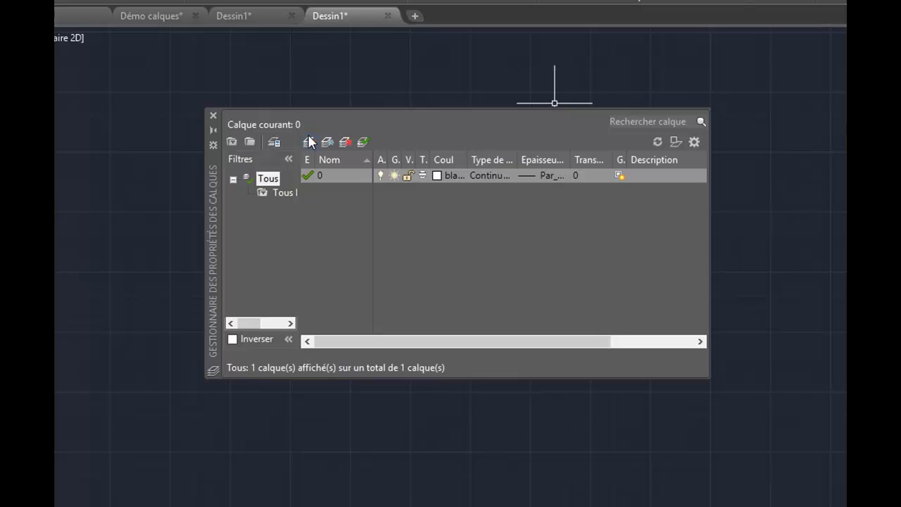
click(310, 141)
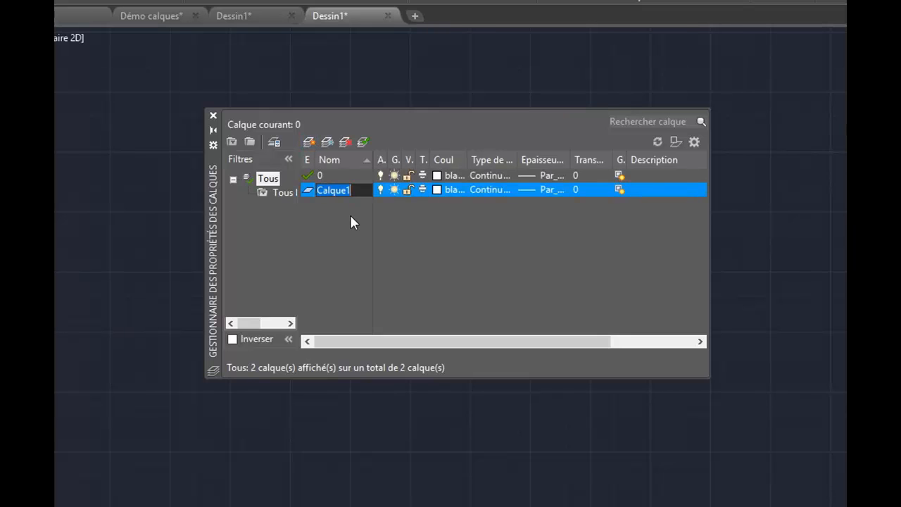
text(Fort)
key(Return)
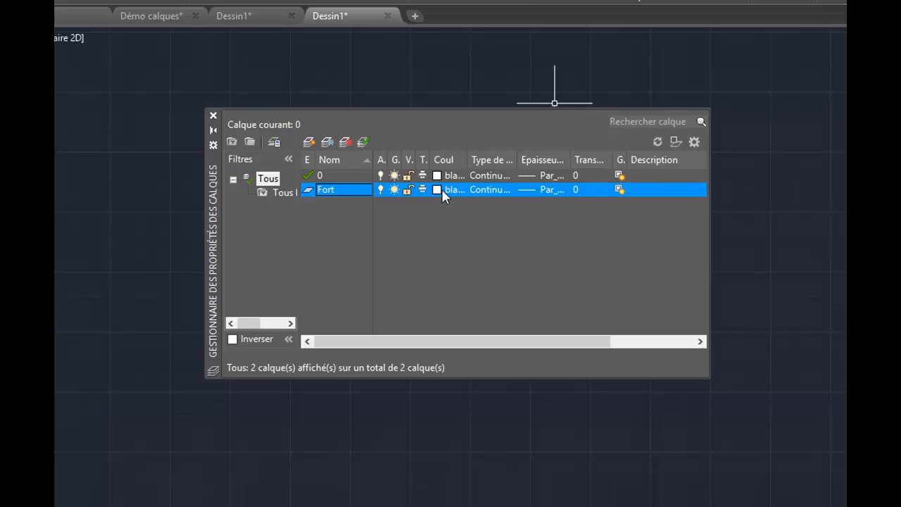
Step: Widen the colour and linetype columns and set the Fort layer's lineweight to 0.70 mm
drag(468, 153, 521, 154)
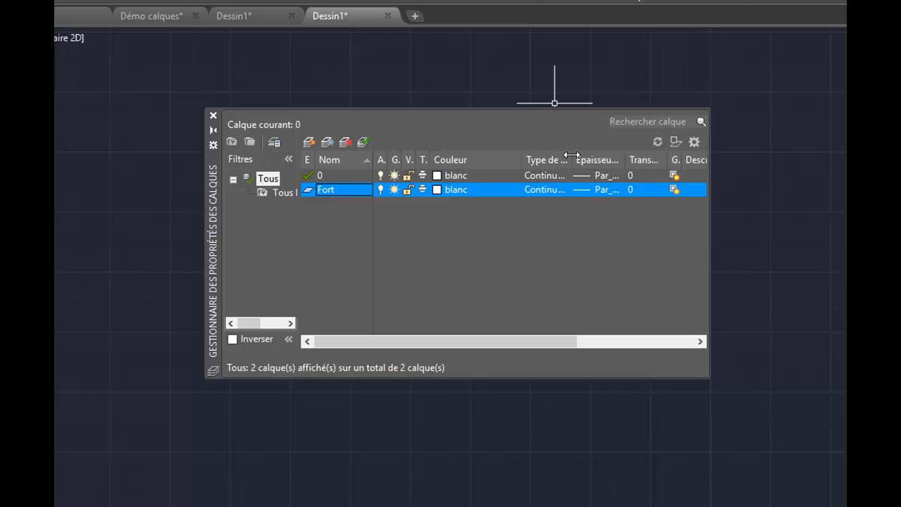
drag(571, 155, 614, 155)
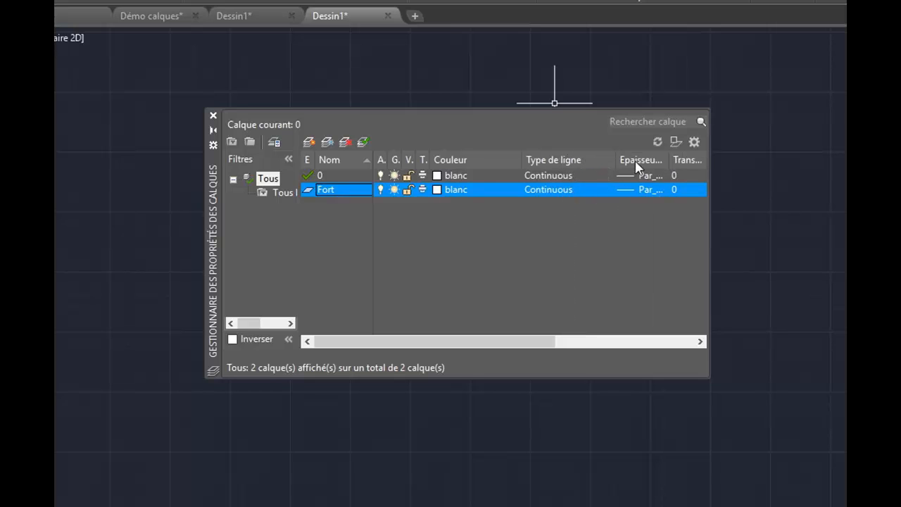
click(642, 190)
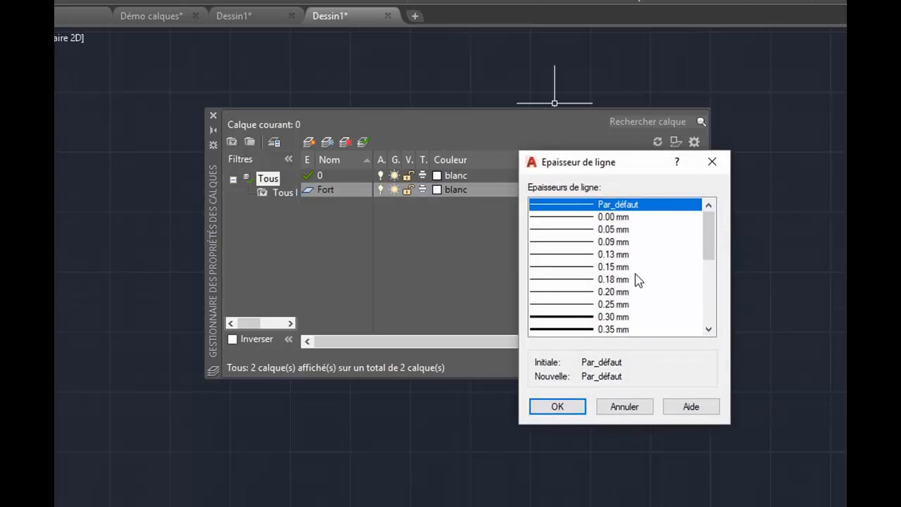
drag(708, 254, 709, 287)
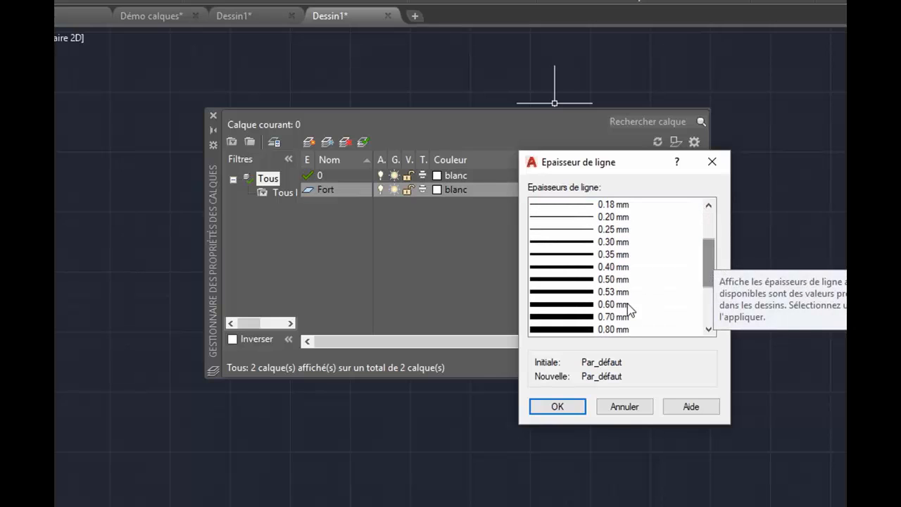
click(620, 317)
click(558, 406)
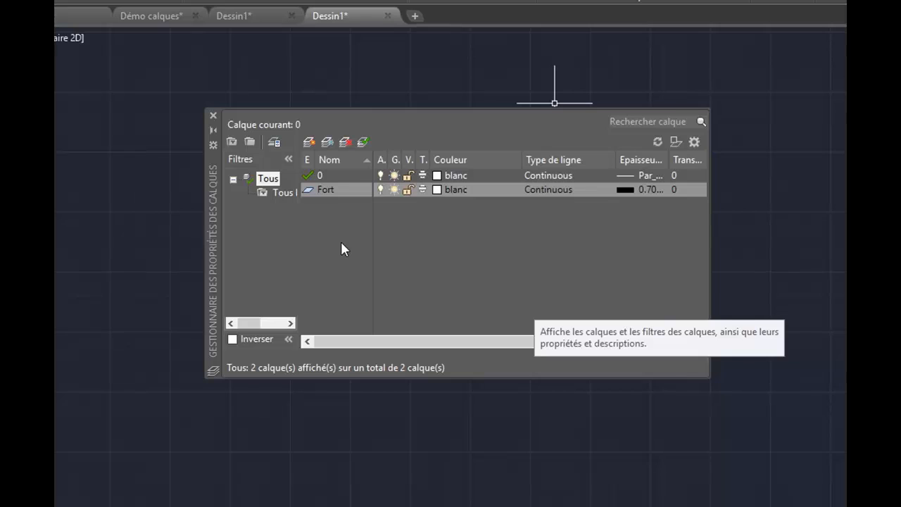
Step: Create a layer named Caché and give it the light green index colour 101
click(309, 142)
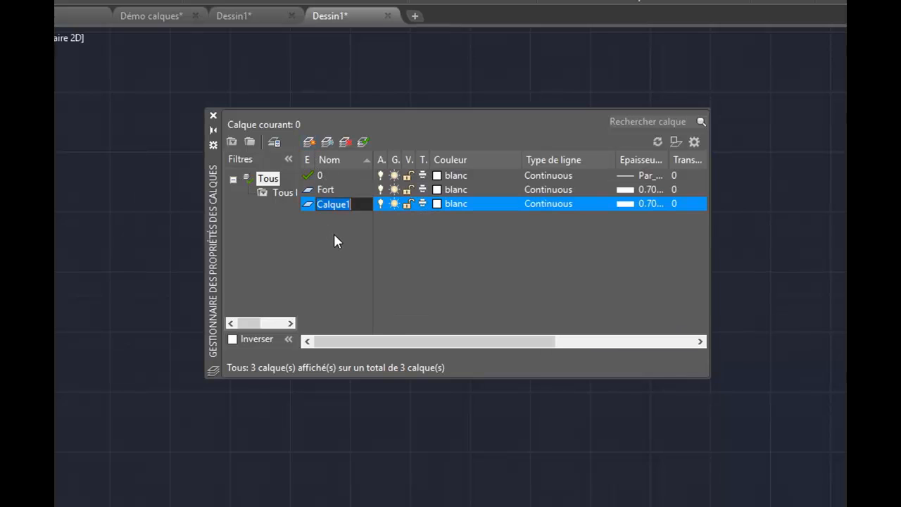
text(Caché)
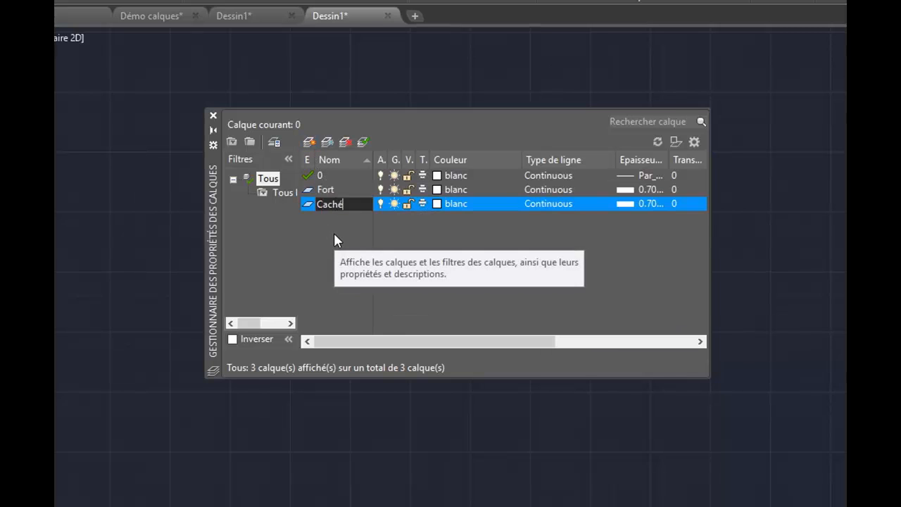
click(446, 203)
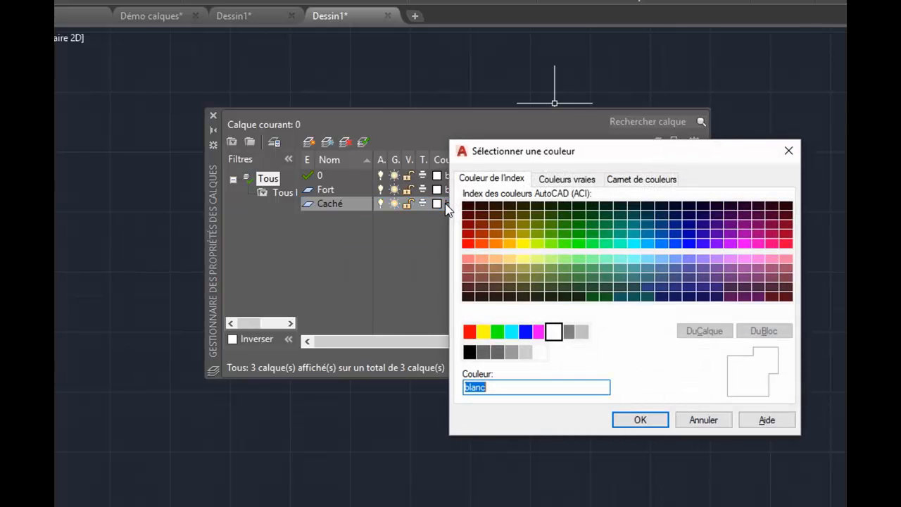
click(591, 259)
click(639, 419)
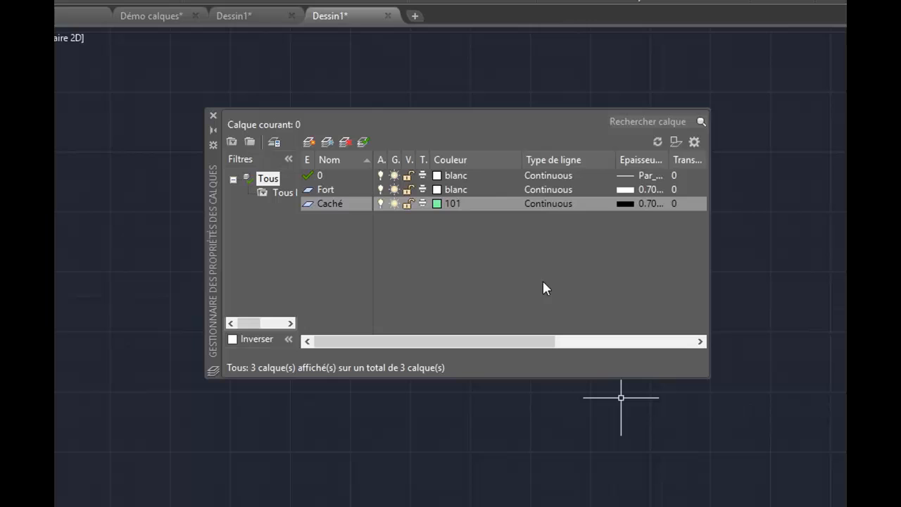
Step: Load the CACHE linetype from acadiso.lin and assign it to the Caché layer
click(550, 204)
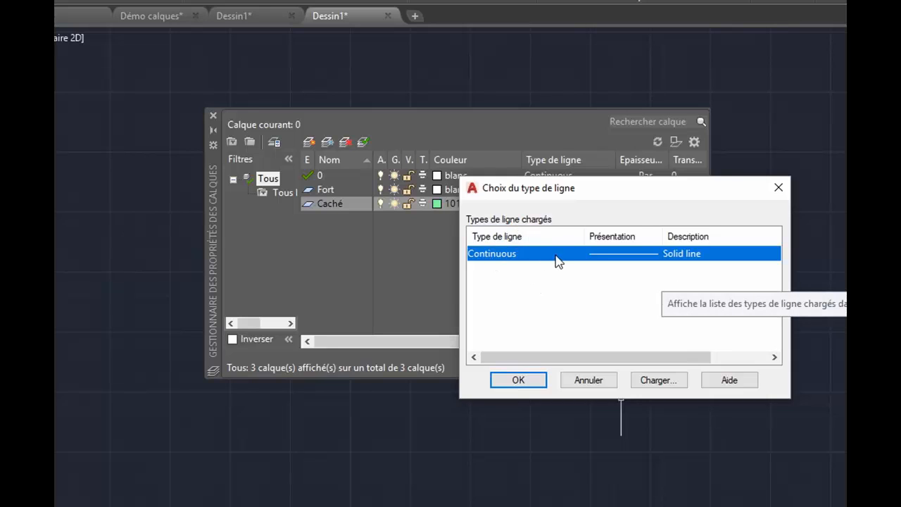
click(658, 380)
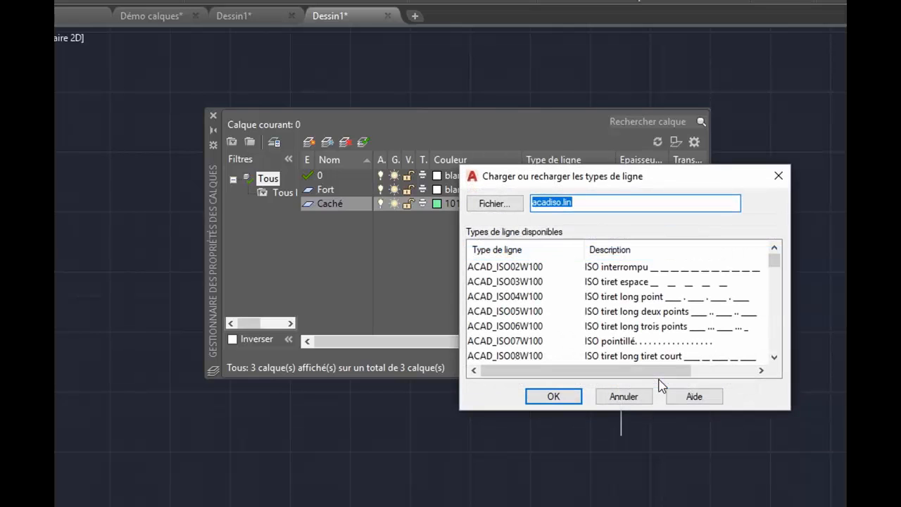
click(774, 357)
click(774, 357)
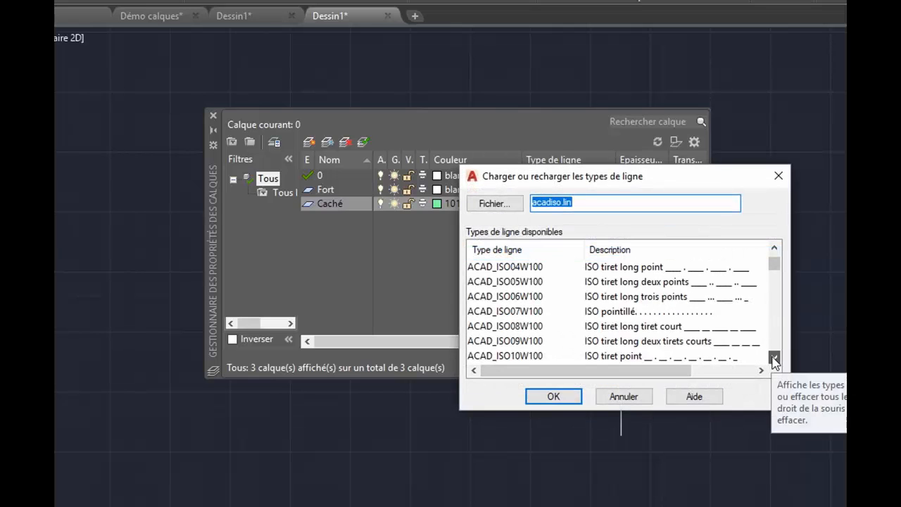
click(774, 358)
click(774, 358)
click(774, 359)
click(774, 358)
click(774, 358)
click(774, 359)
click(774, 358)
click(774, 358)
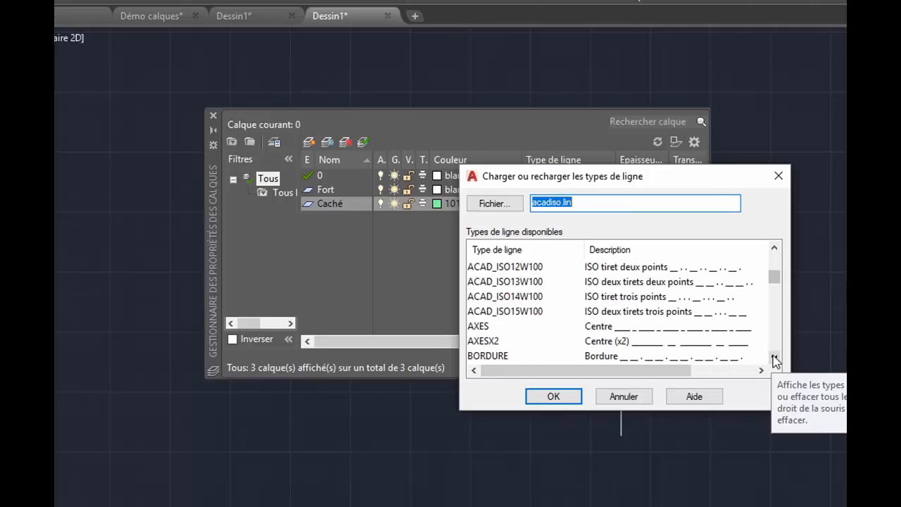
click(775, 358)
click(774, 358)
click(774, 359)
click(774, 358)
click(775, 358)
click(524, 327)
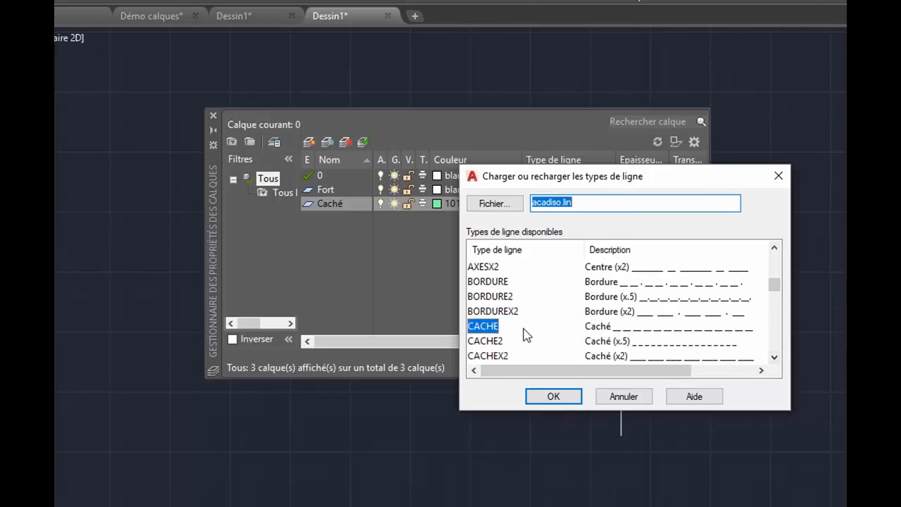
click(553, 395)
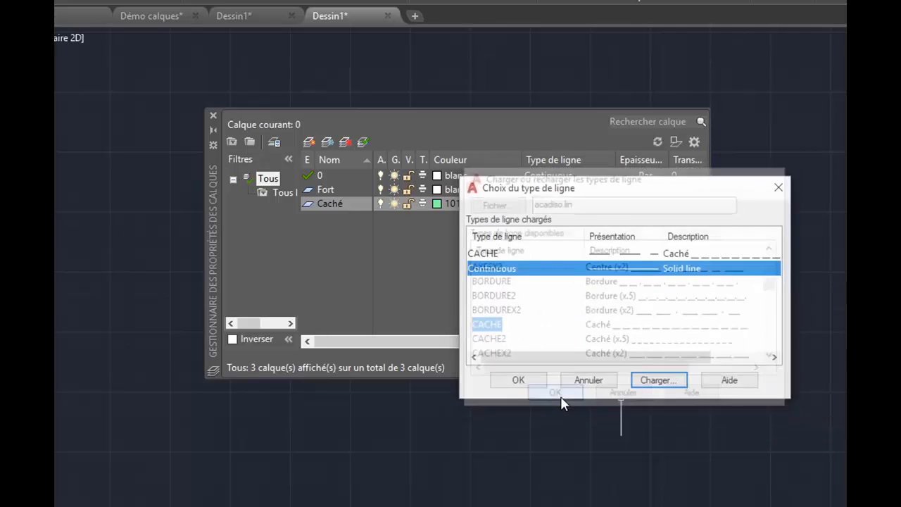
click(498, 254)
click(518, 381)
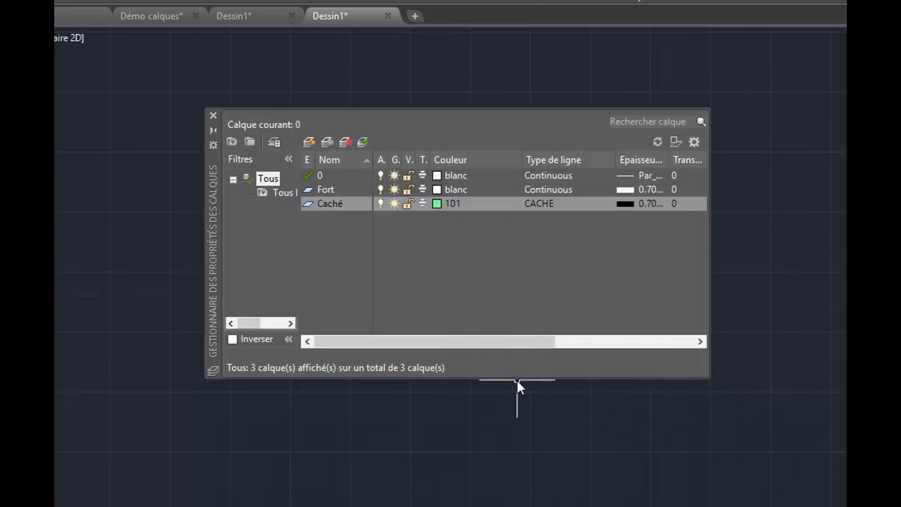
Step: Set the Caché layer's lineweight to 0.35 mm
click(630, 205)
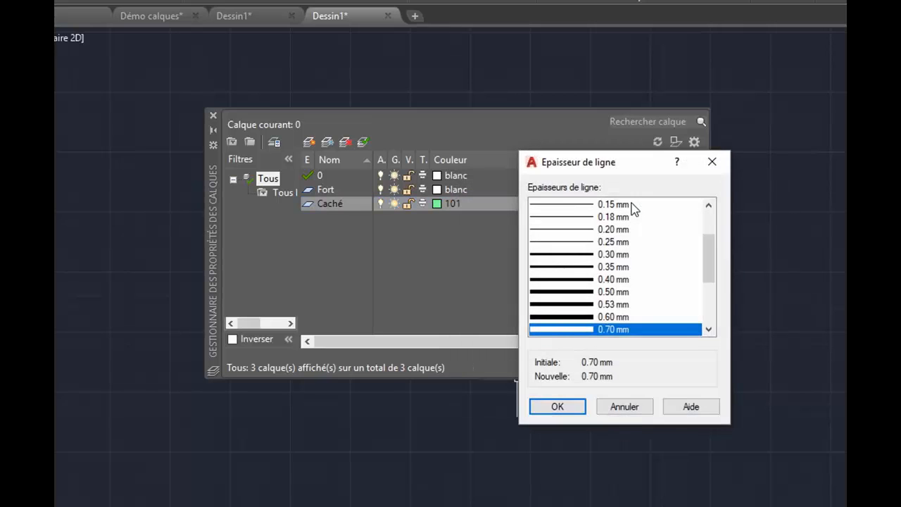
click(603, 268)
click(557, 407)
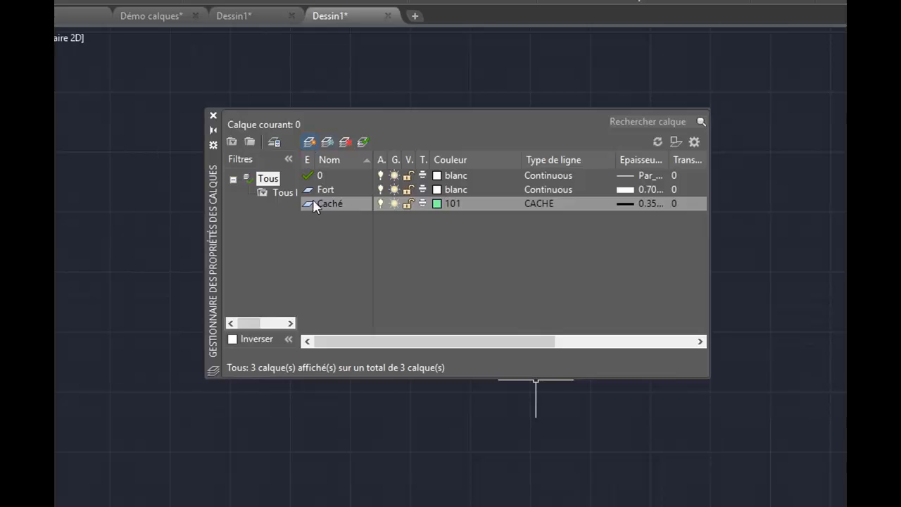
Step: Create a layer named Axe and give it the light blue index colour 141
key(alt+n)
text(Axe)
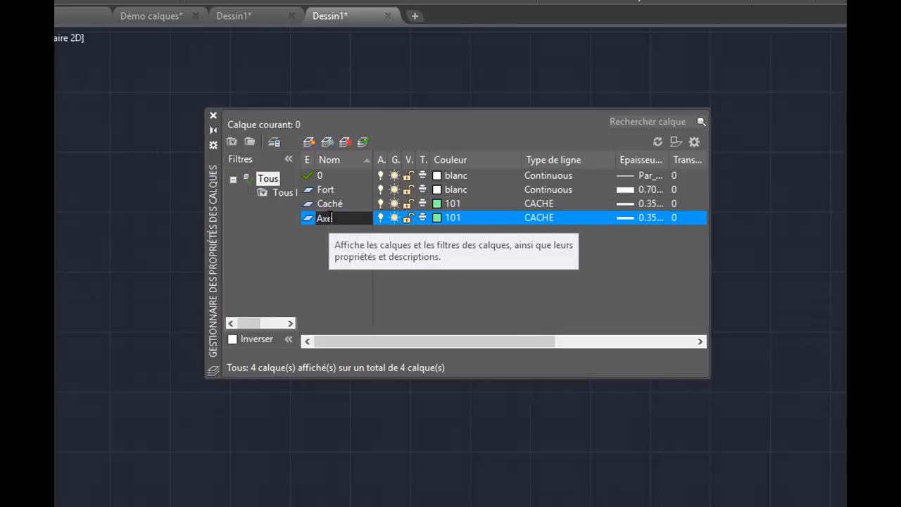
click(438, 217)
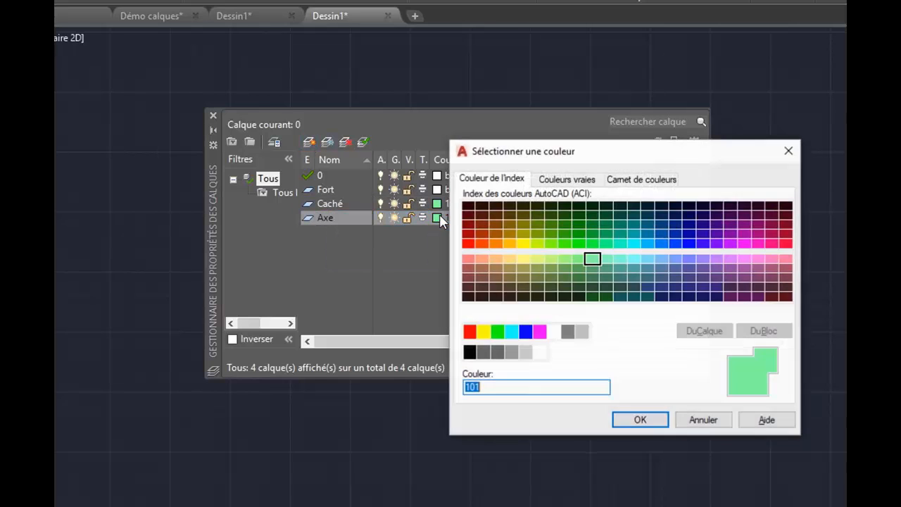
click(648, 261)
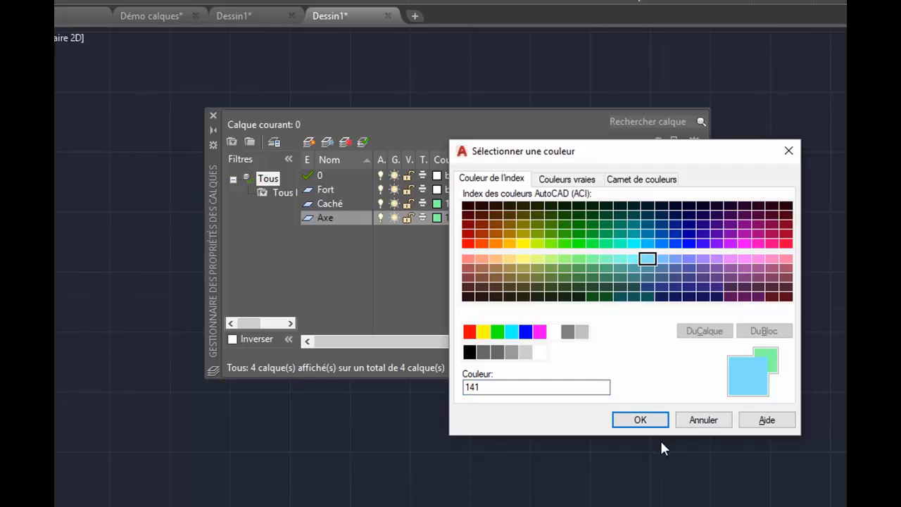
click(642, 418)
Step: Load the AXES linetype from acadiso.lin and assign it to the Axe layer
click(550, 219)
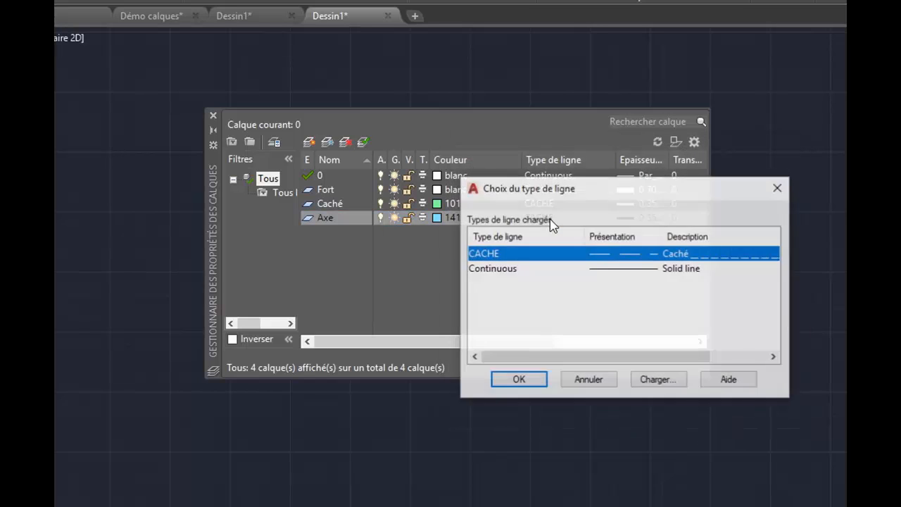
click(652, 380)
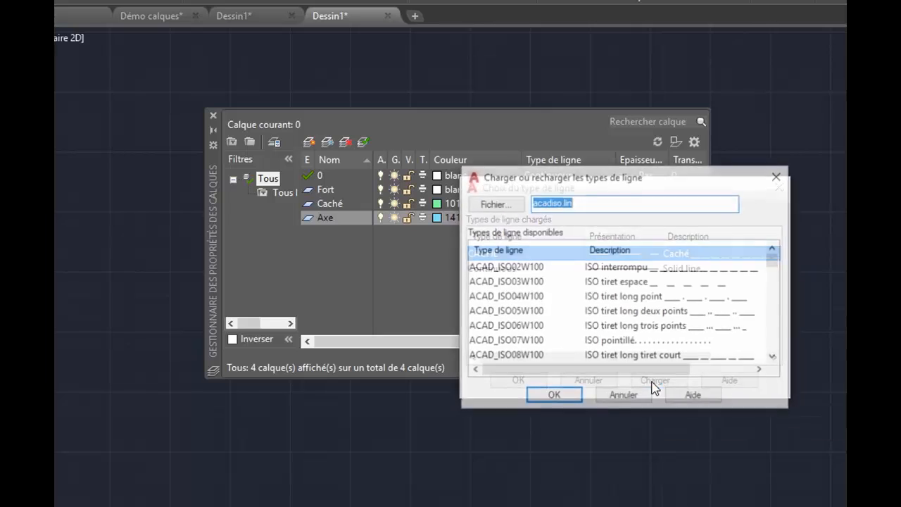
click(774, 333)
click(774, 334)
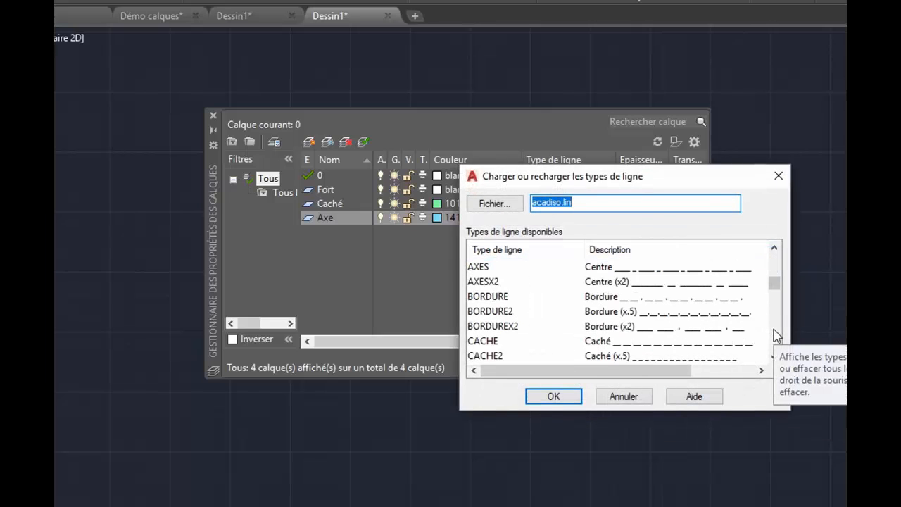
click(478, 267)
click(553, 396)
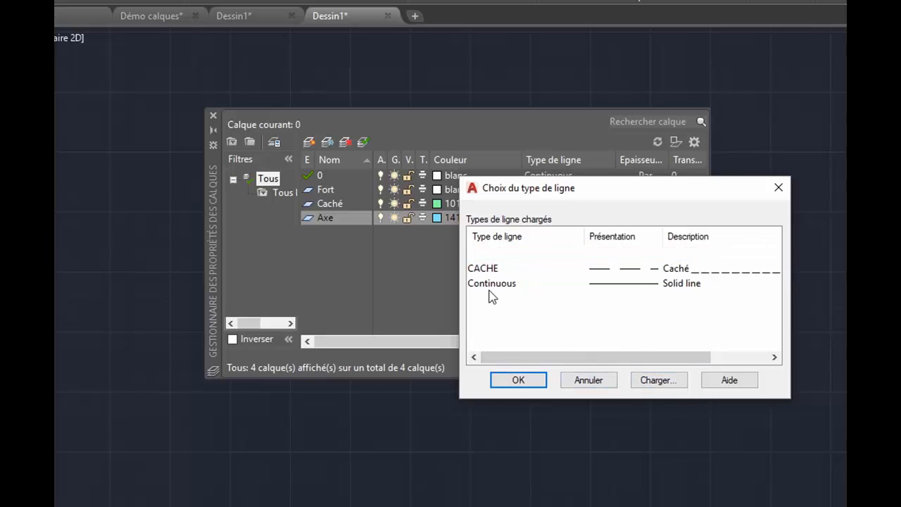
click(479, 254)
click(509, 380)
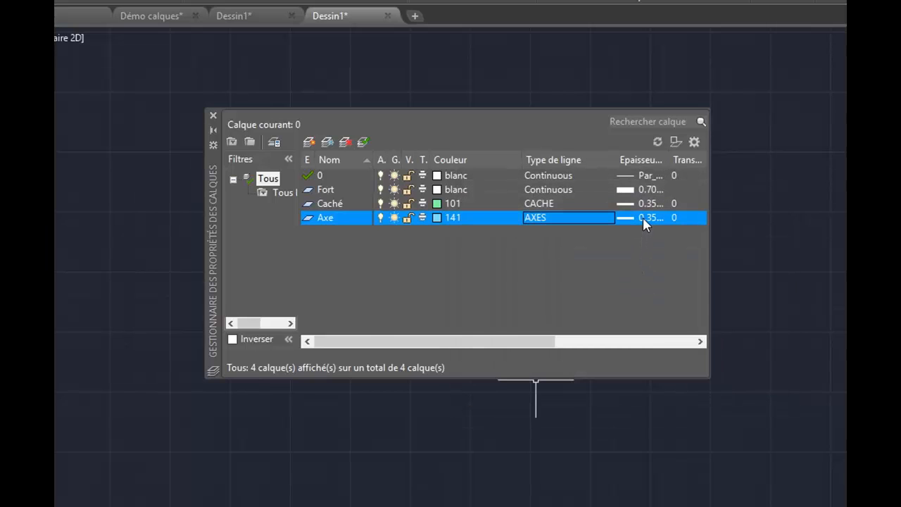
Step: Set the Axe layer's lineweight to 0.25 mm
click(642, 217)
click(593, 305)
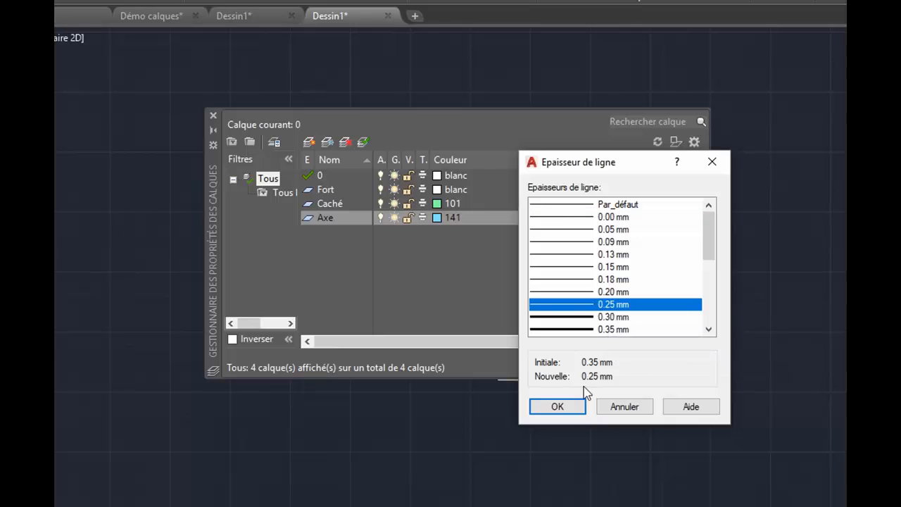
click(575, 415)
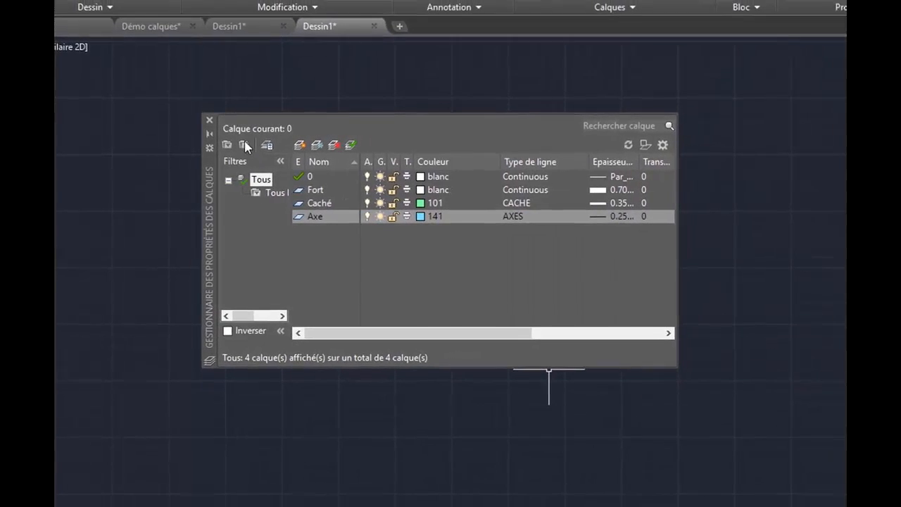
Step: Close the layer properties manager and make Axe the current layer
click(571, 14)
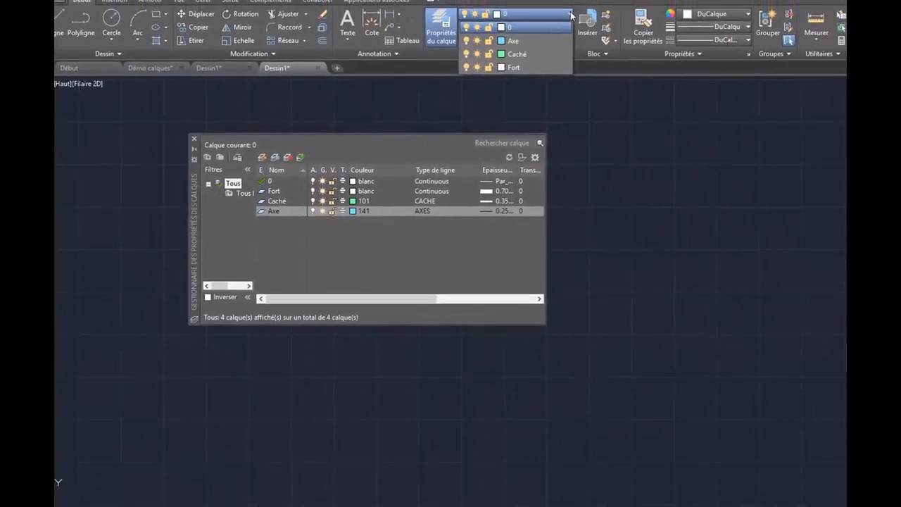
click(572, 16)
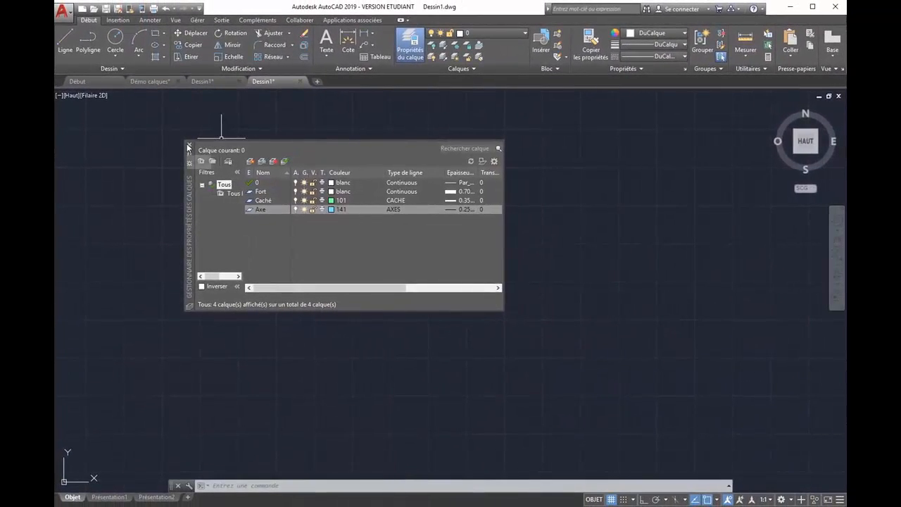
click(188, 147)
click(501, 34)
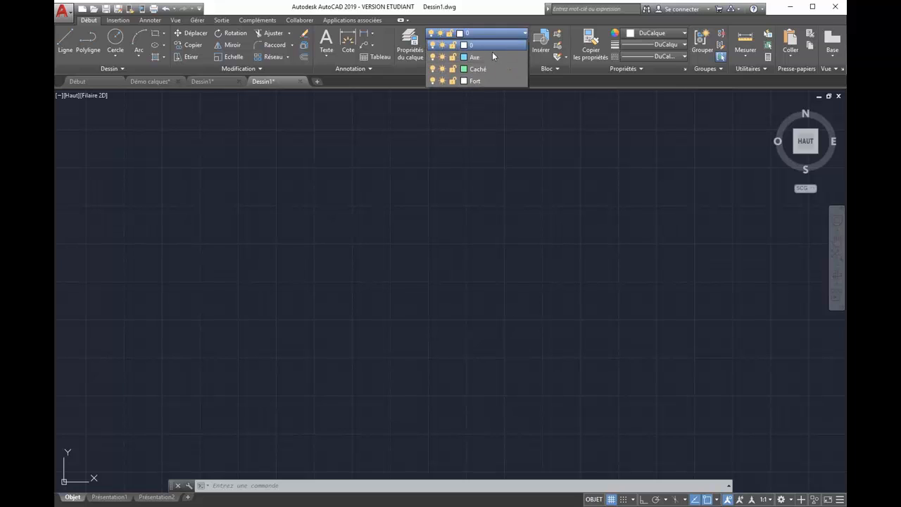
click(493, 55)
Step: Draw a nearly horizontal line across the upper part of the empty drawing area on the Axe layer
click(68, 40)
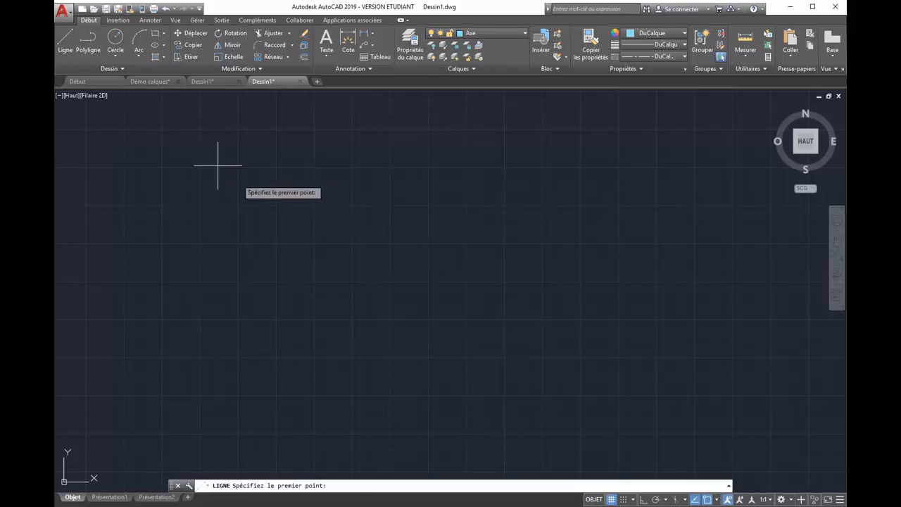
click(258, 192)
click(428, 190)
key(Escape)
scroll(359, 177, up, 4)
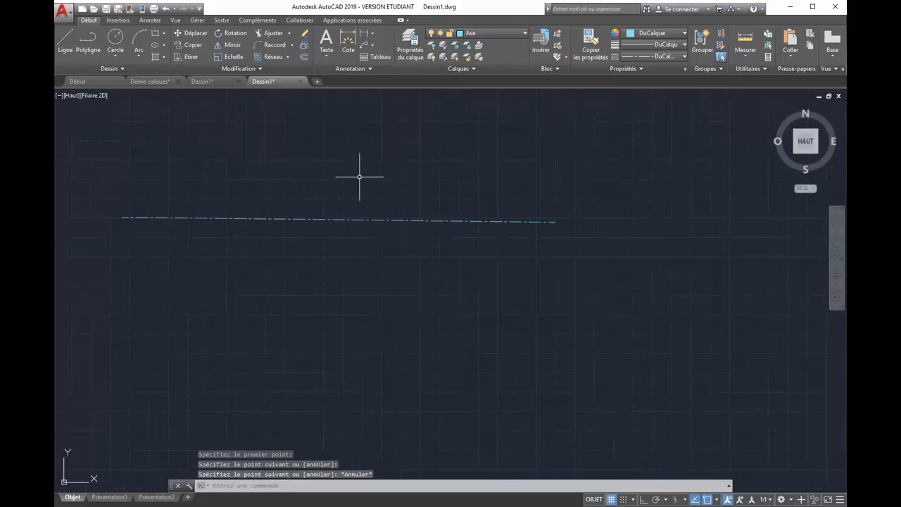
Step: Make Caché the current layer and draw a slightly sloping line about 377 units long above the axis line
click(486, 33)
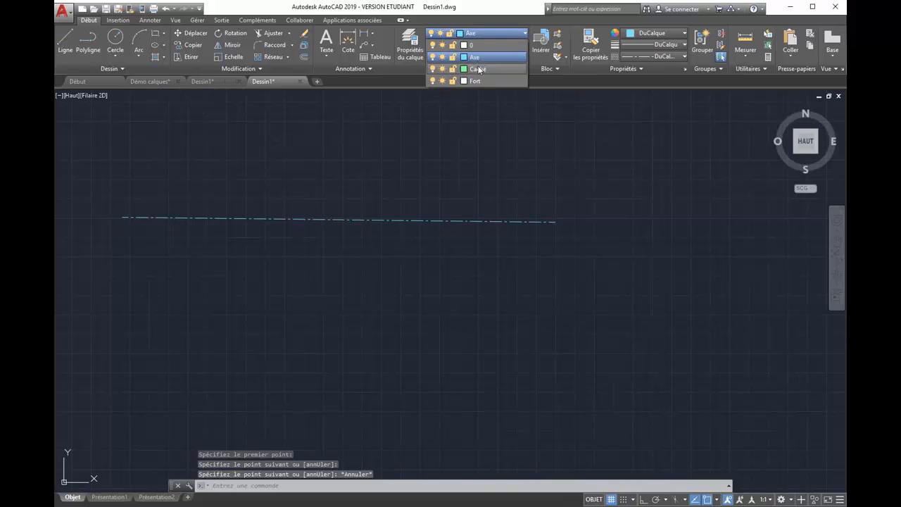
click(478, 69)
click(65, 40)
click(255, 150)
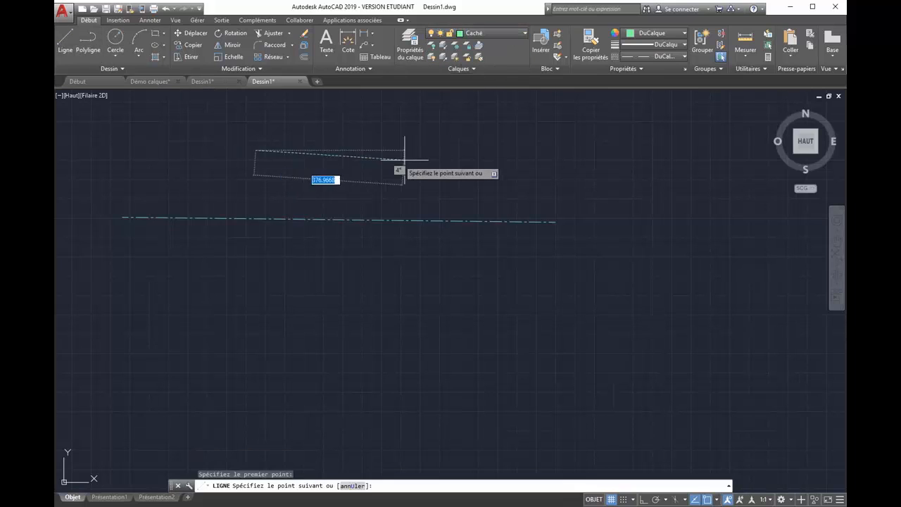
click(405, 159)
key(Escape)
Step: Make Fort the current layer and draw a steep line crossing both the hidden line and the axis line
click(508, 33)
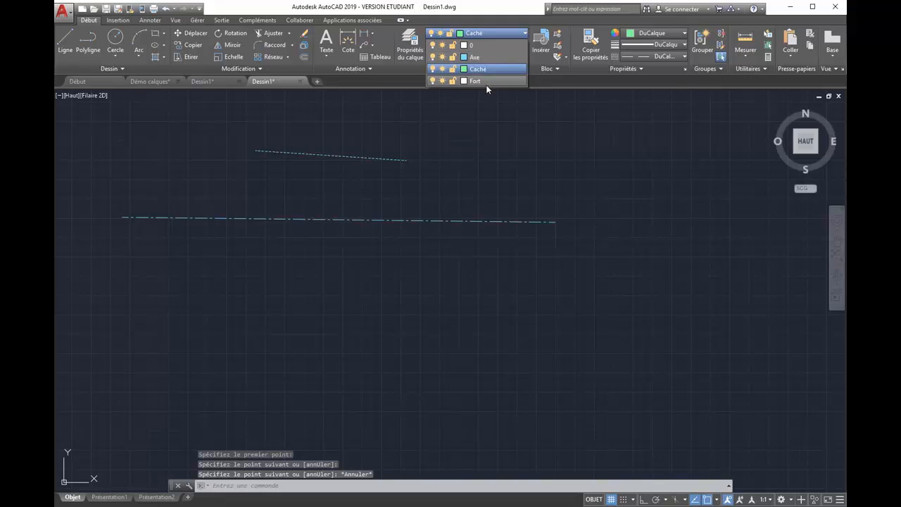
click(485, 81)
key(Return)
click(294, 131)
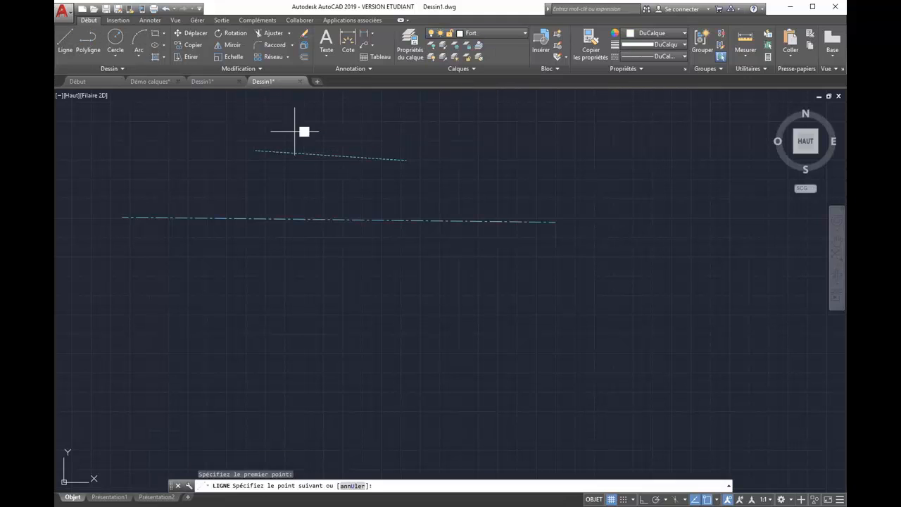
click(308, 277)
key(Escape)
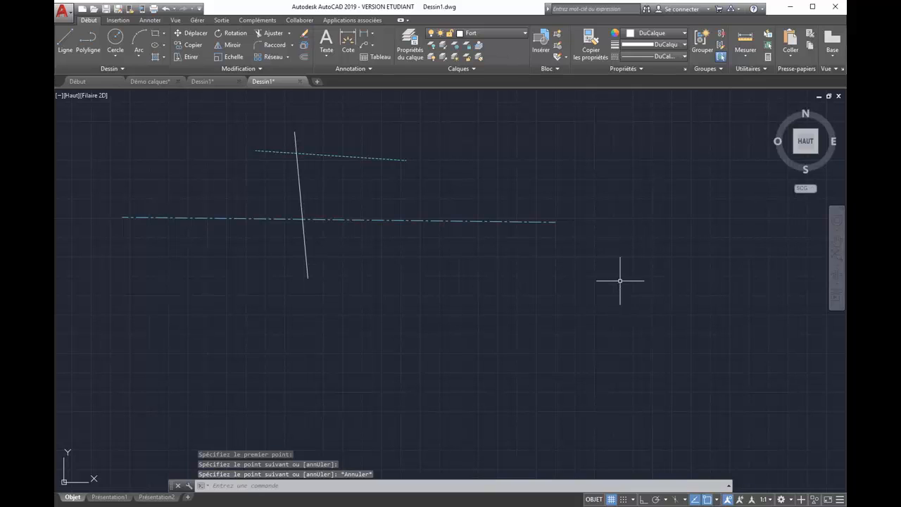
Step: Add the lineweight toggle to the status bar and turn on the lineweight display
click(839, 500)
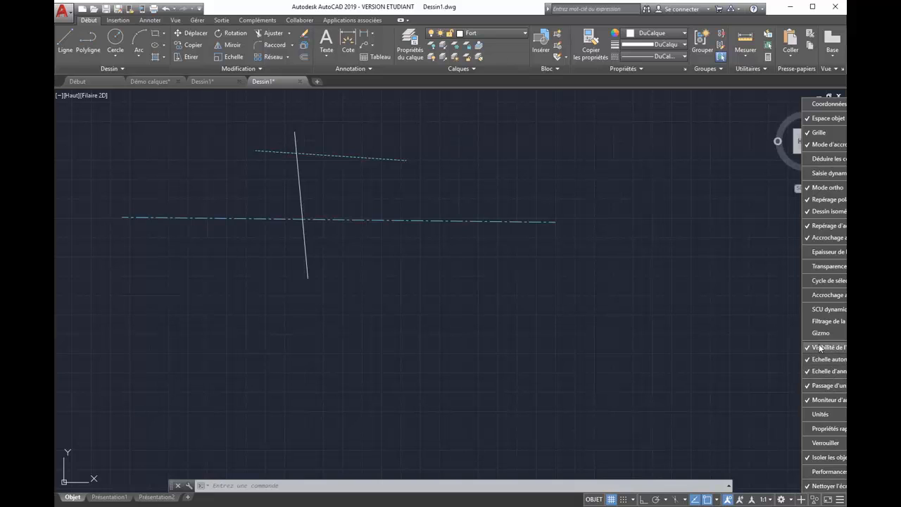
click(827, 251)
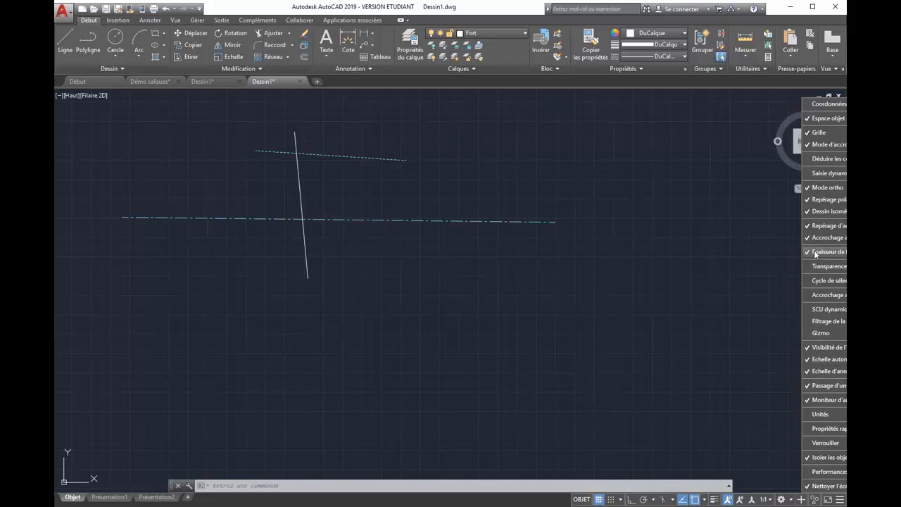
click(714, 499)
Step: Compare the displayed thickness of the three lines up close and turn the lineweight display off
scroll(301, 160, up, 4)
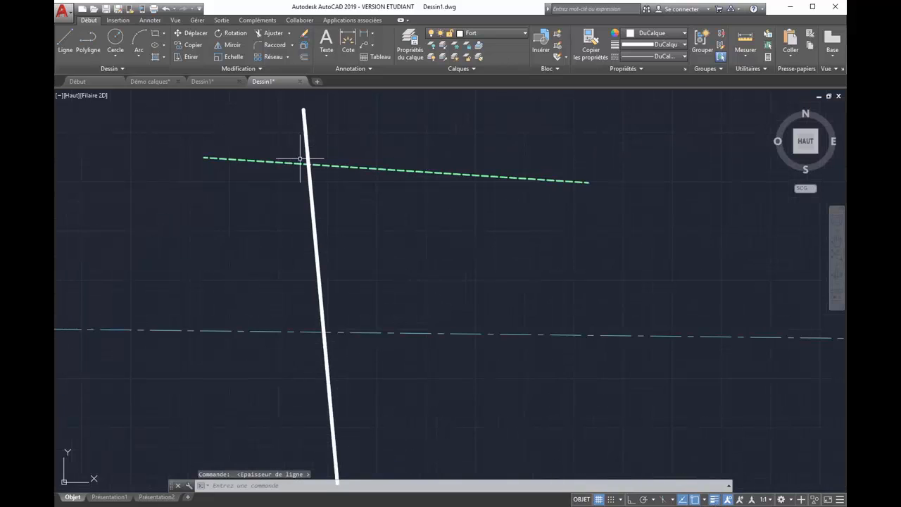
scroll(352, 248, up, 2)
middle_drag(352, 248, 388, 299)
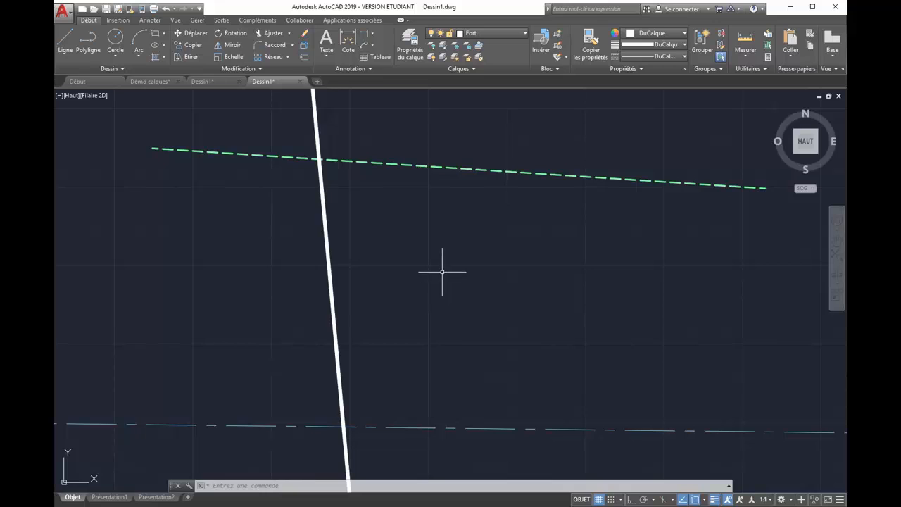
scroll(439, 266, down, 6)
middle_drag(438, 264, 398, 275)
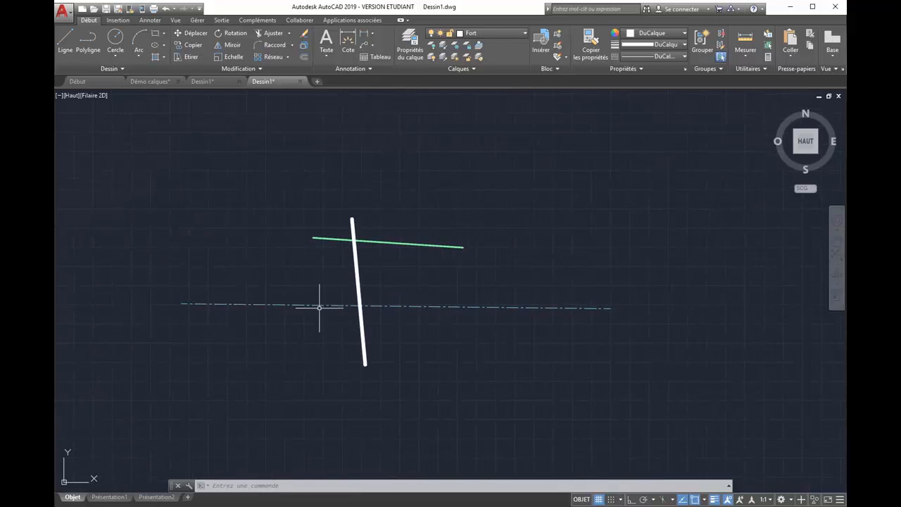
click(714, 499)
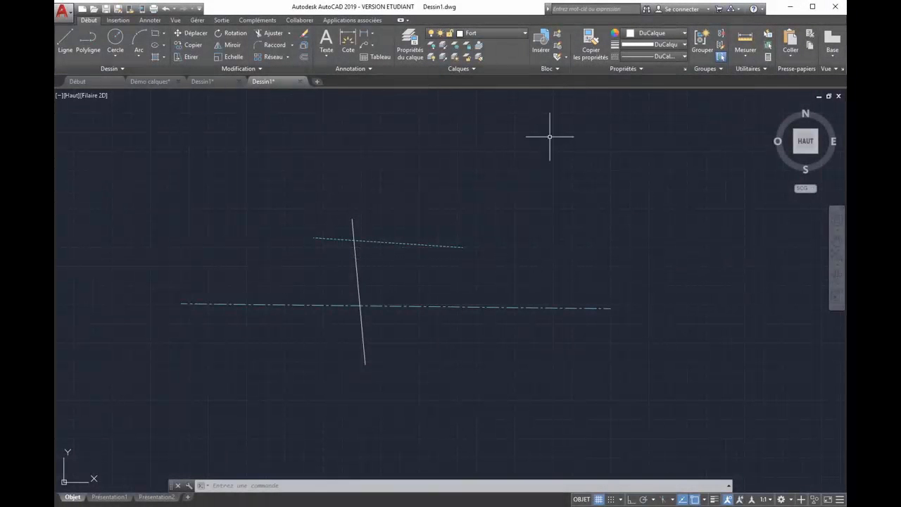
Step: Place a horizontal linear dimension about 40 units wide in an empty area and check the layer list for Defpoints
click(525, 33)
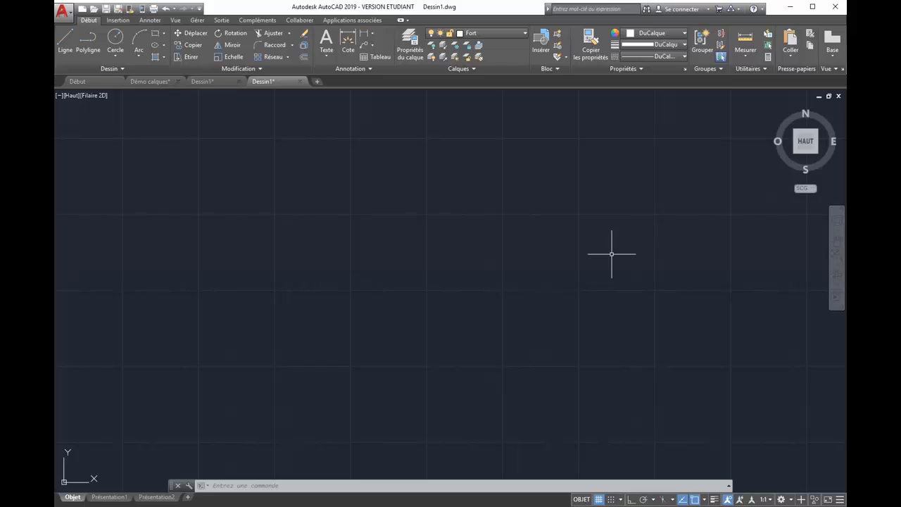
click(364, 33)
click(387, 191)
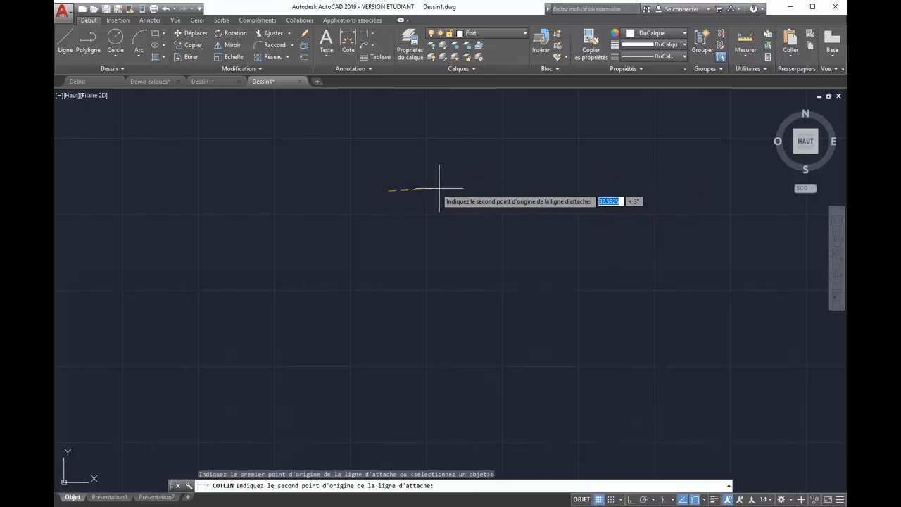
click(449, 191)
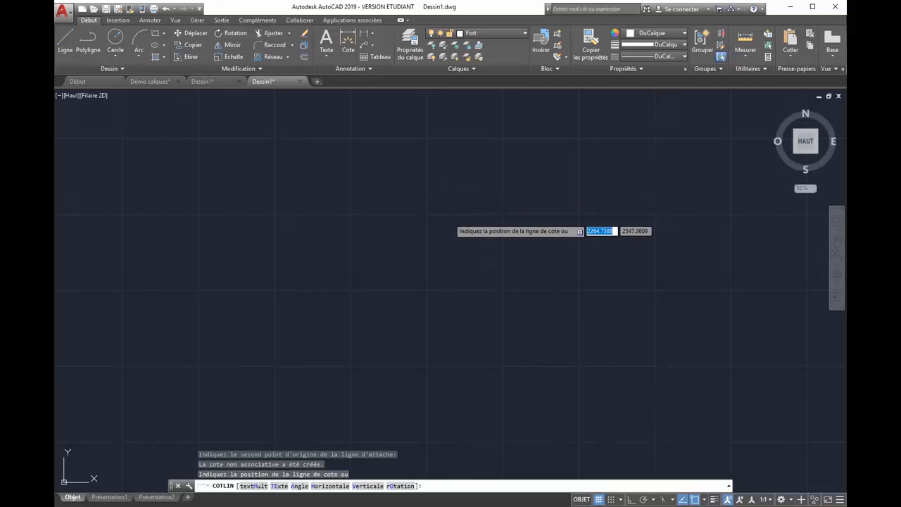
click(477, 216)
click(523, 34)
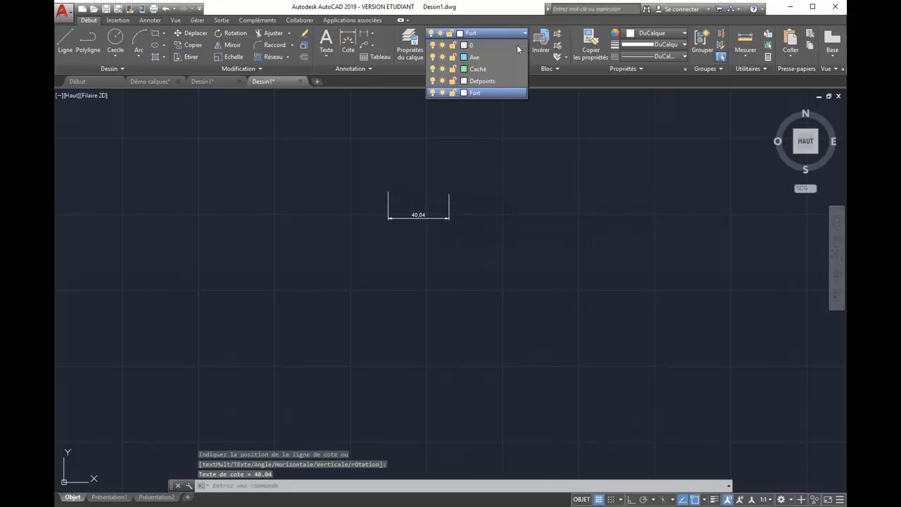
click(492, 195)
Step: Select the linear dimension and try moving the origin point of its right extension line
scroll(392, 195, up, 5)
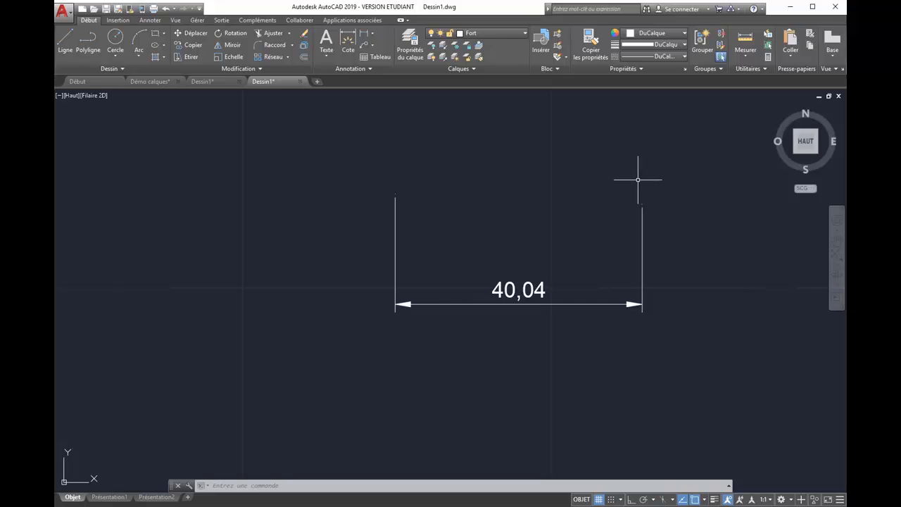
click(657, 232)
click(621, 247)
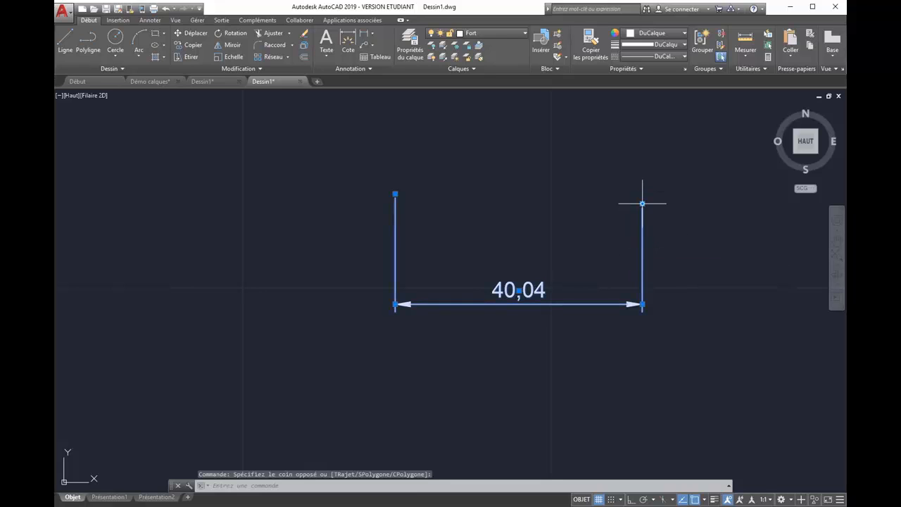
click(642, 205)
click(661, 168)
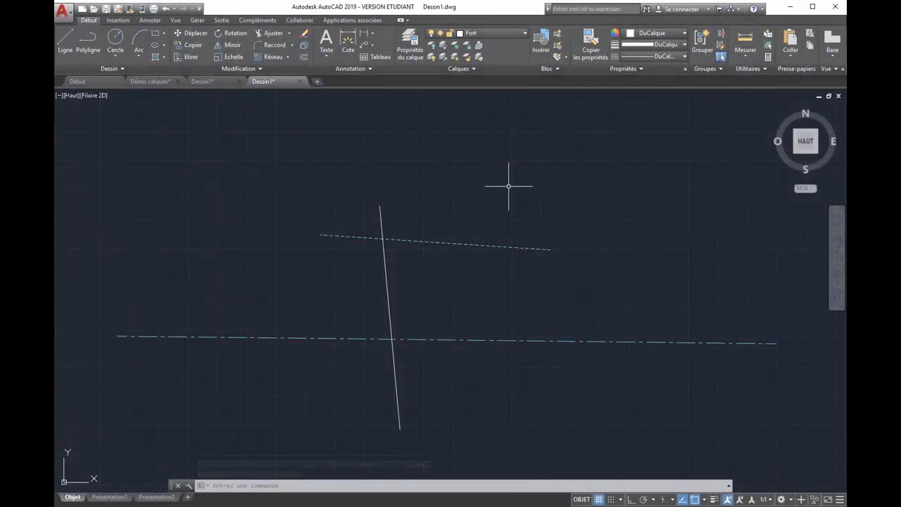
Step: Create a layer named Construction and give it the light orange index colour 31
click(410, 43)
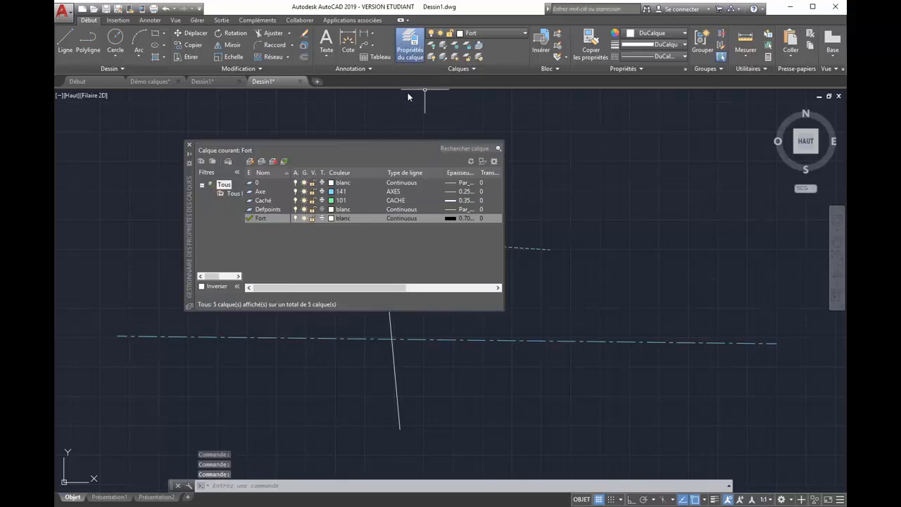
click(252, 162)
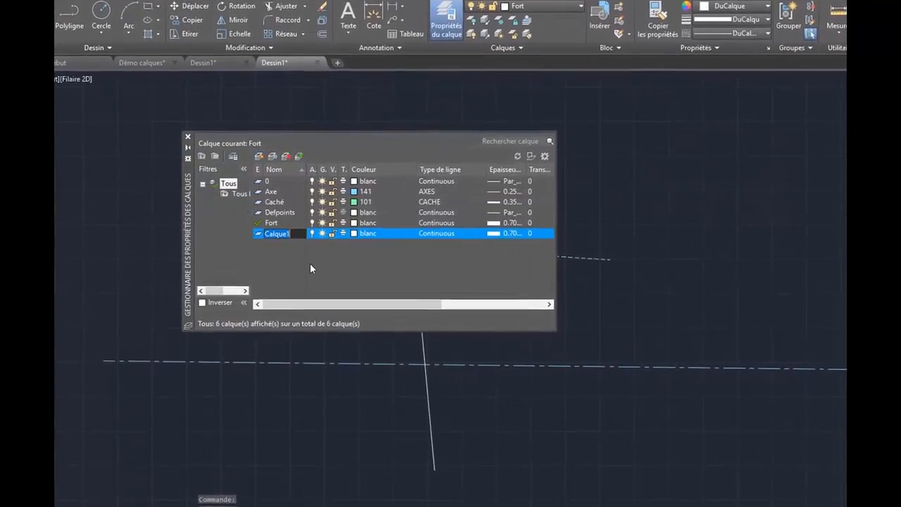
text(Constr)
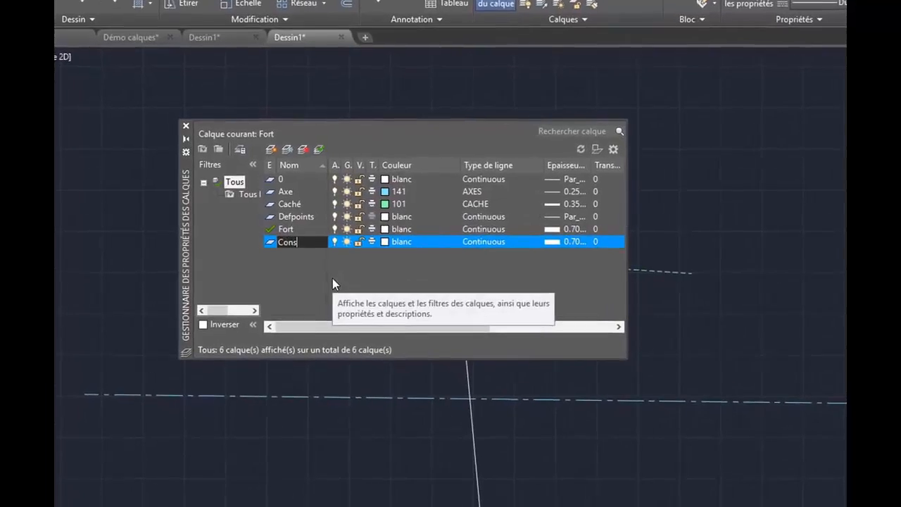
text(uction)
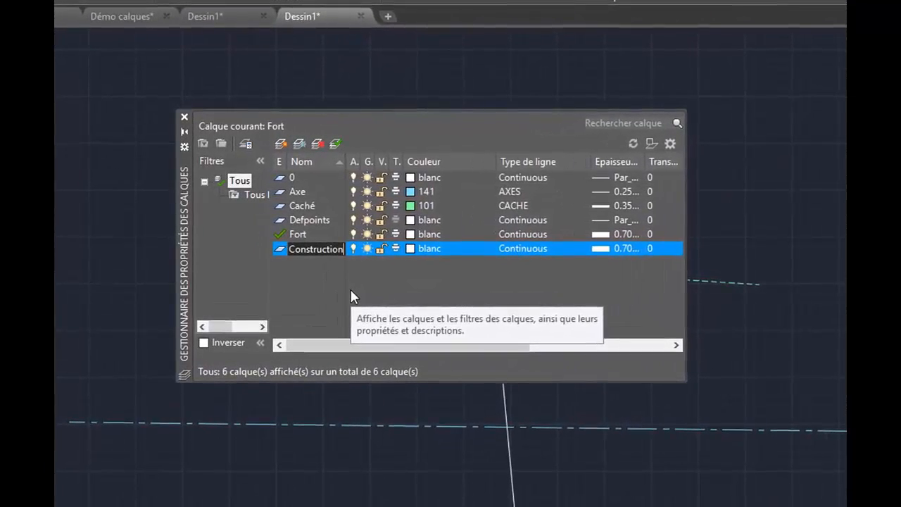
click(421, 248)
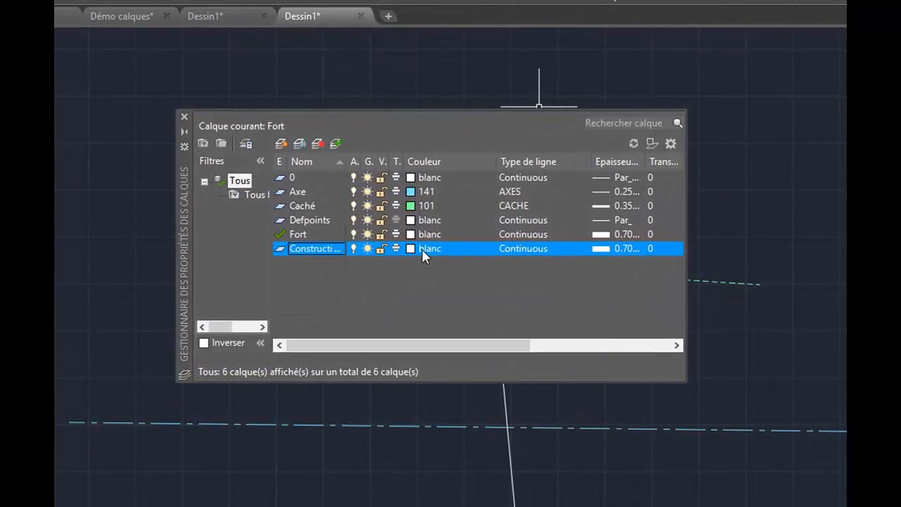
click(469, 262)
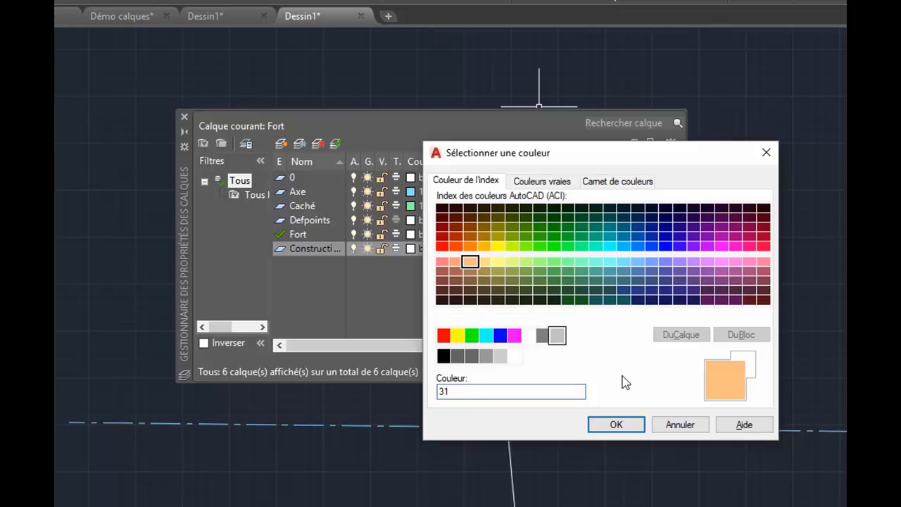
click(616, 425)
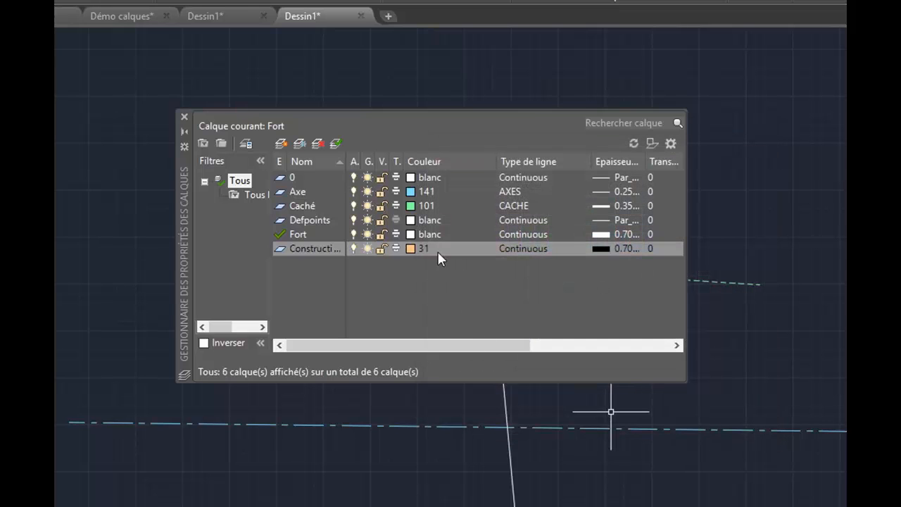
Step: Set the Construction layer's lineweight to 0.30 mm
click(626, 248)
click(561, 258)
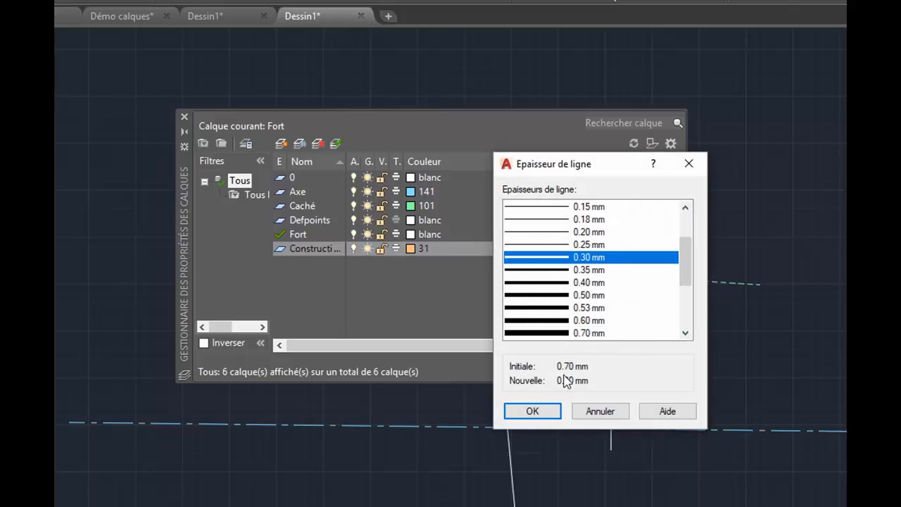
click(541, 413)
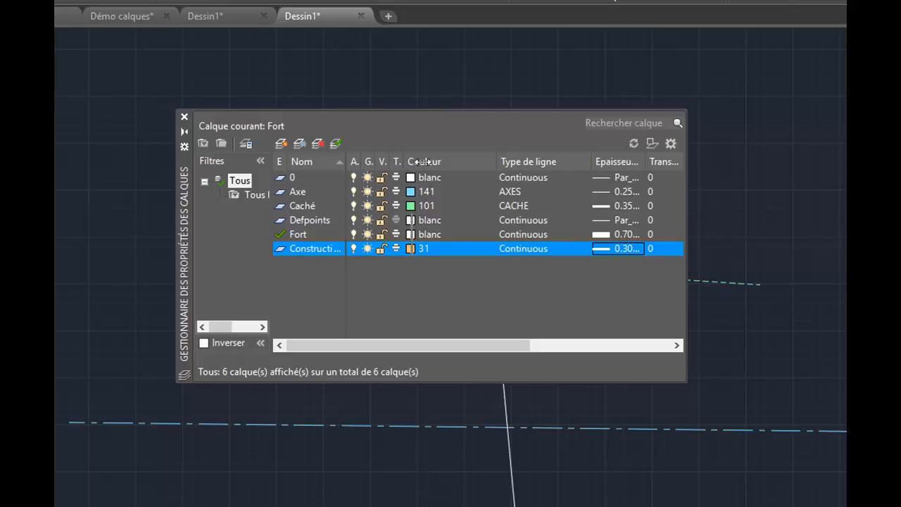
Step: Widen the Tracer column in the layer list and disable plotting for the Construction layer
drag(406, 161, 454, 161)
click(421, 249)
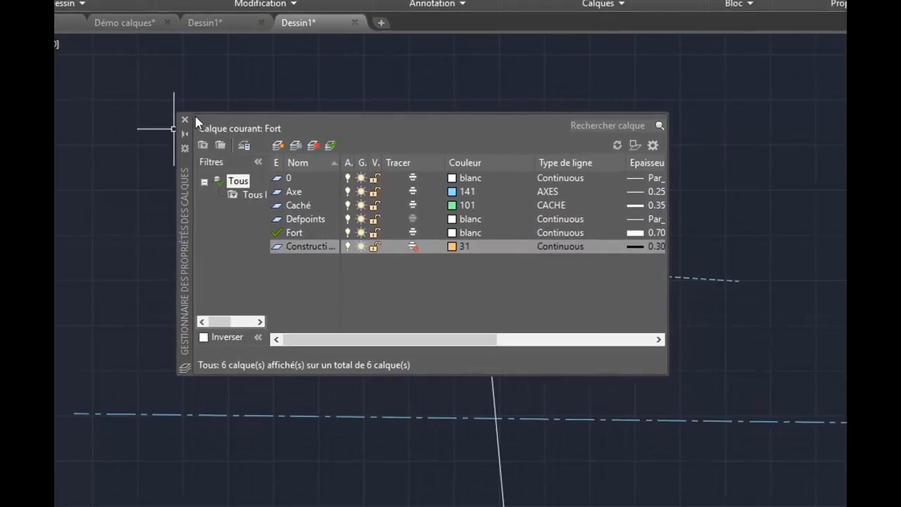
Step: Close the layer properties manager and make Construction the current layer
click(184, 116)
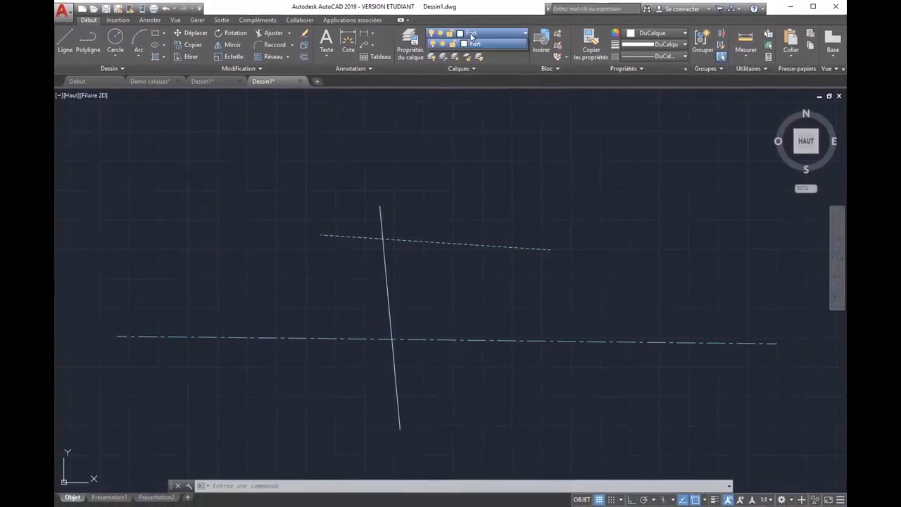
click(532, 3)
click(486, 81)
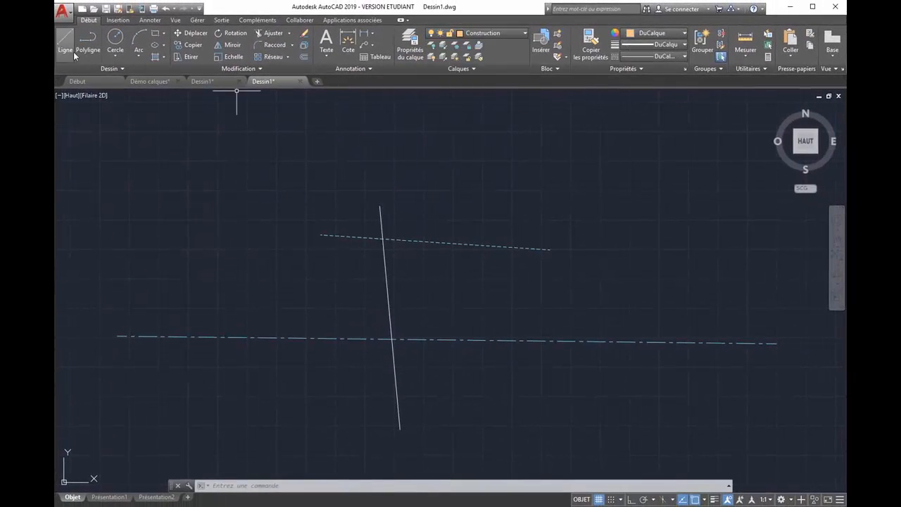
Step: Draw three vertical construction lines (xlines) spaced across the area around the upper dashed line and the white line
click(109, 69)
click(89, 81)
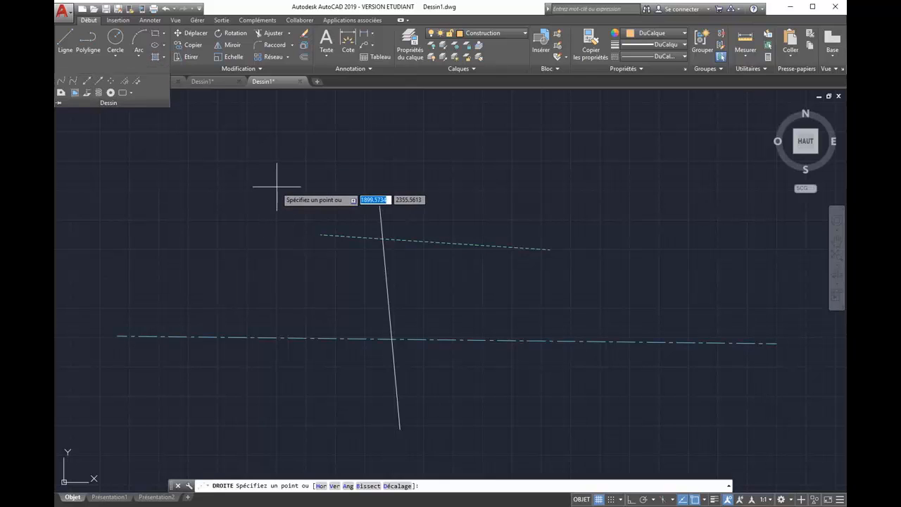
text(v)
key(Return)
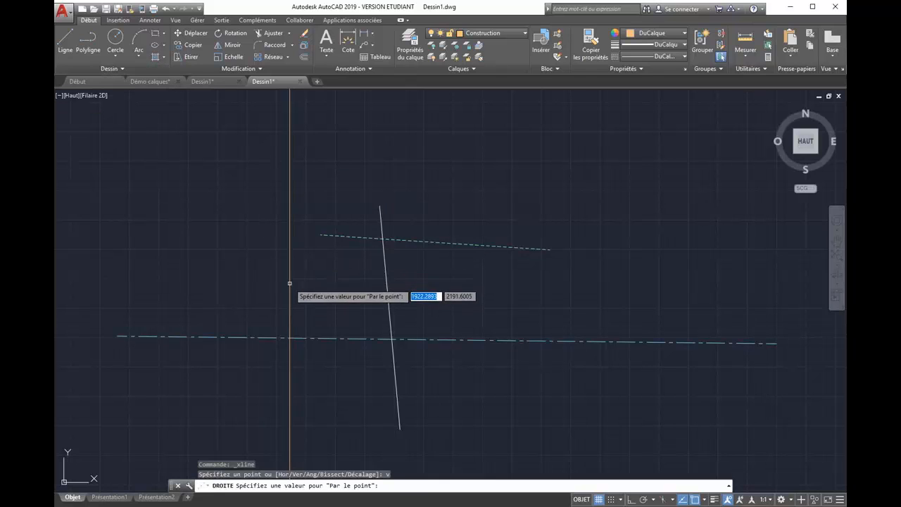
click(289, 289)
click(352, 282)
click(416, 282)
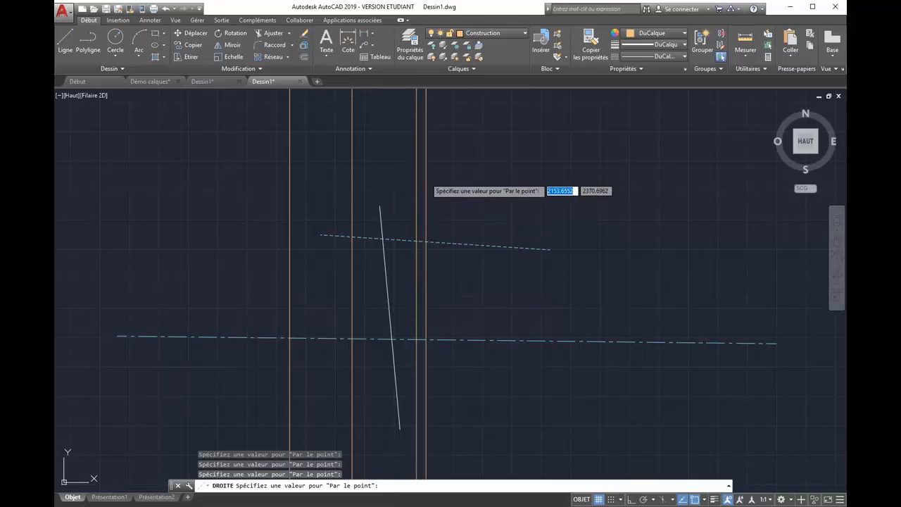
key(Return)
Step: Draw a horizontal construction line (xline) above the upper dashed line
key(Return)
text(h)
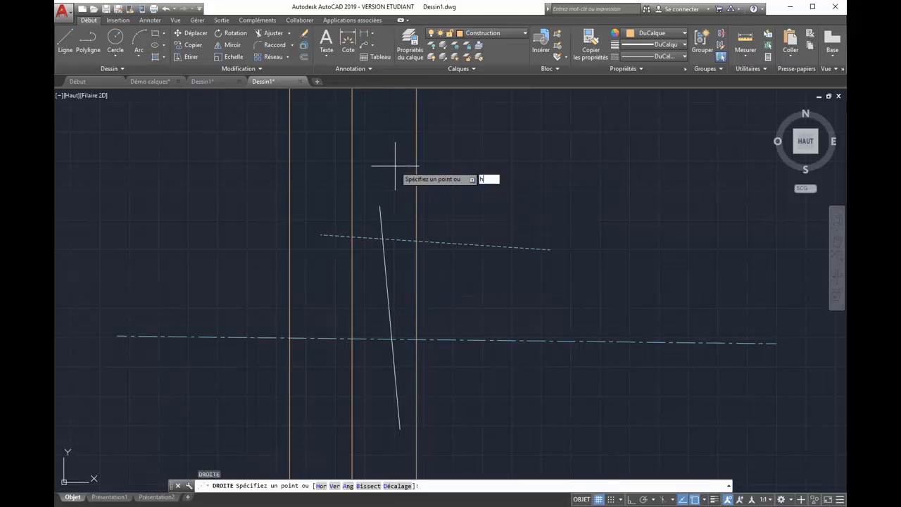
key(Return)
click(395, 158)
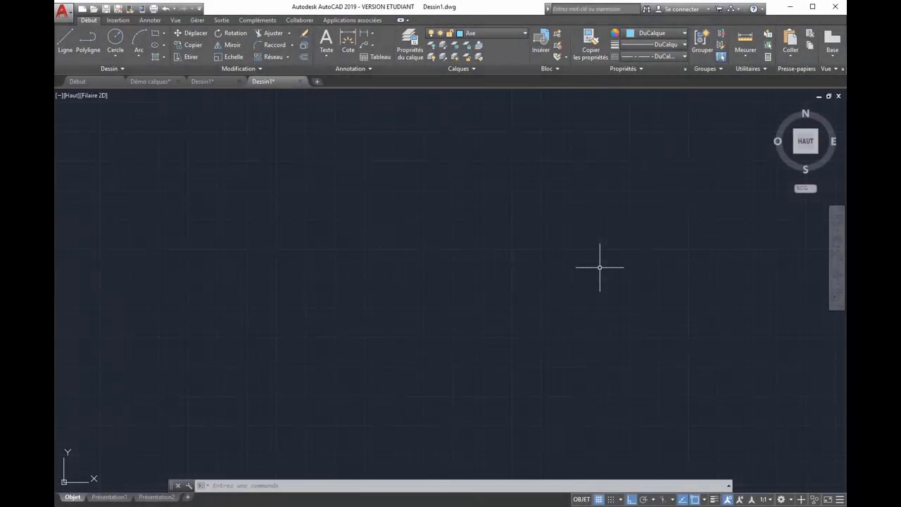
Step: Make Caché the current layer and draw three connected orthogonal lines forming an open-sided rectangle about 203 units long
click(499, 31)
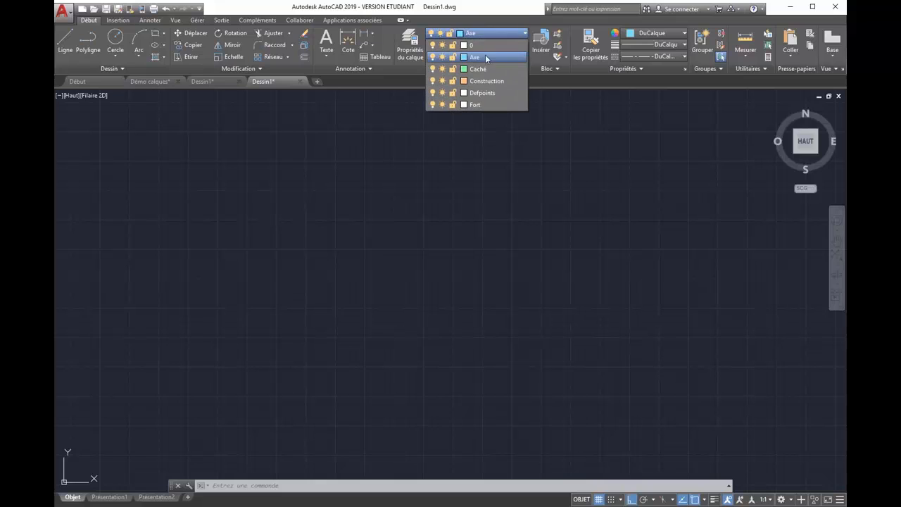
click(478, 71)
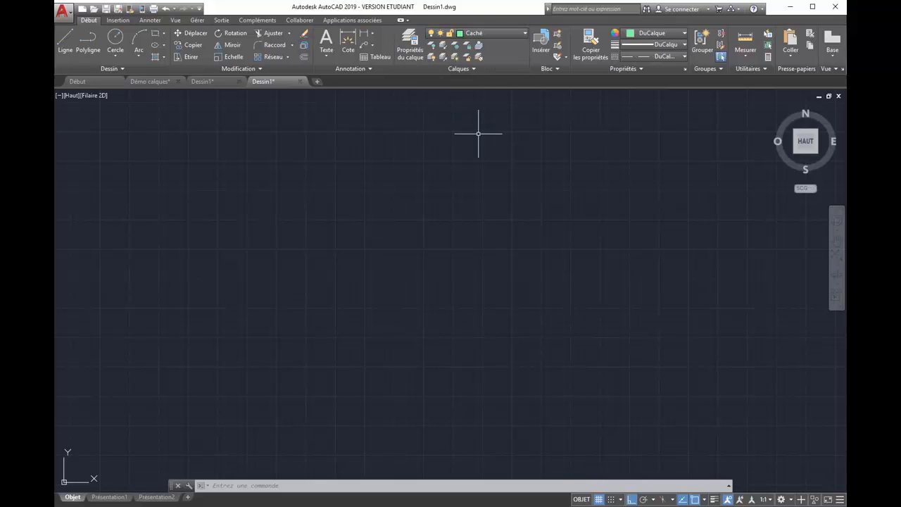
click(64, 41)
click(493, 172)
click(377, 172)
click(381, 216)
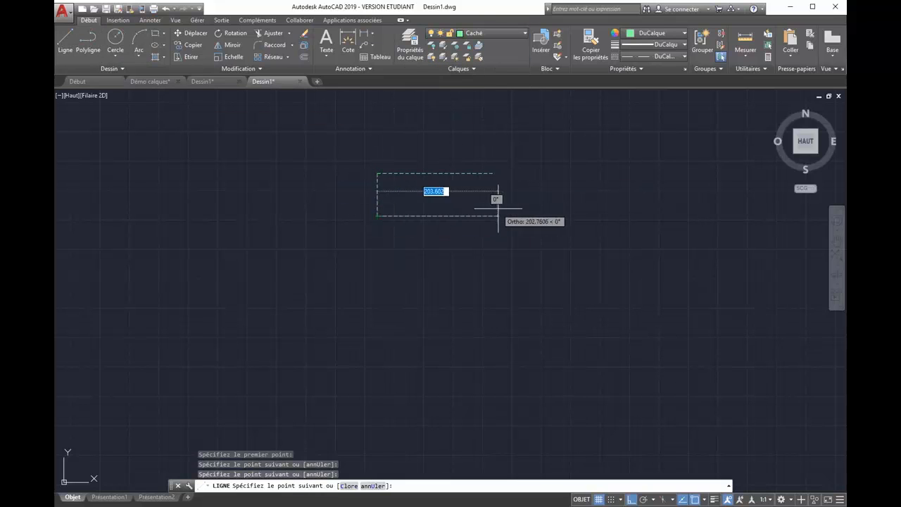
click(498, 215)
key(Return)
Step: Make Axe the current layer and draw three connected orthogonal lines, starting inside the dashed shape and open on its side
click(501, 36)
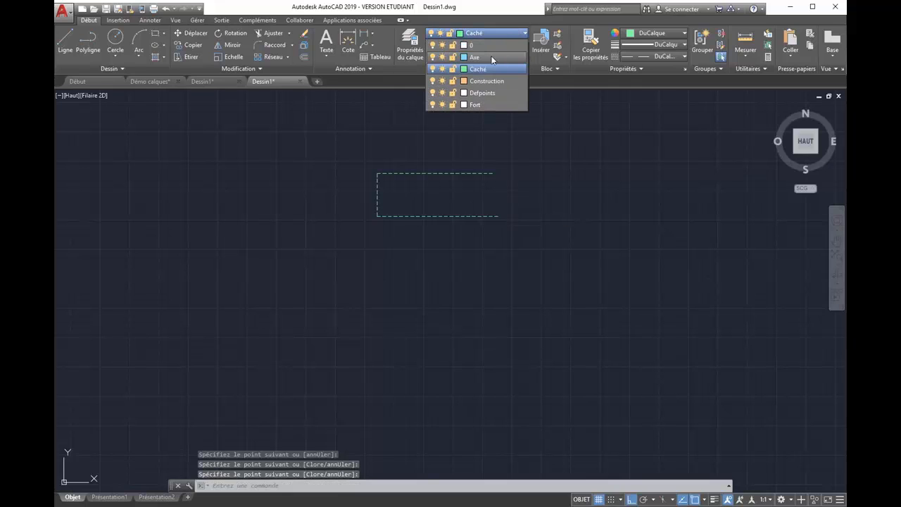
click(478, 61)
click(415, 192)
click(416, 192)
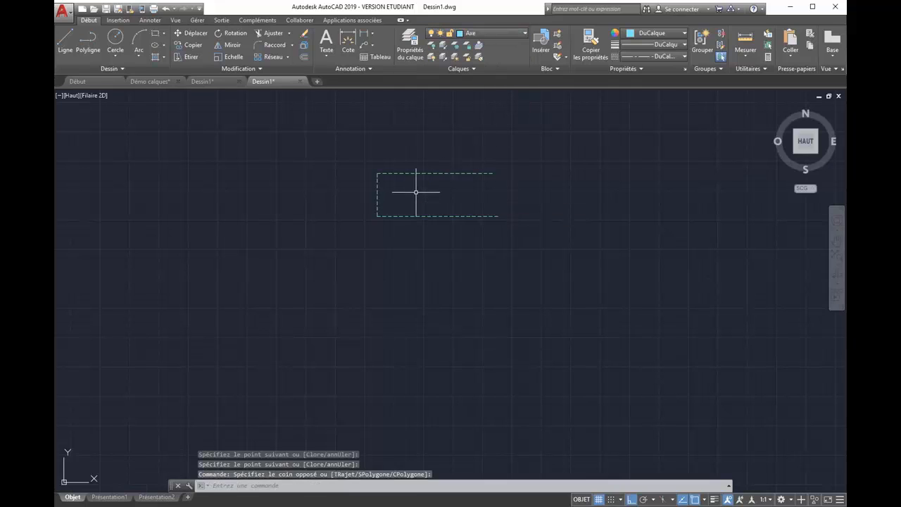
key(Return)
click(413, 192)
click(558, 190)
click(566, 292)
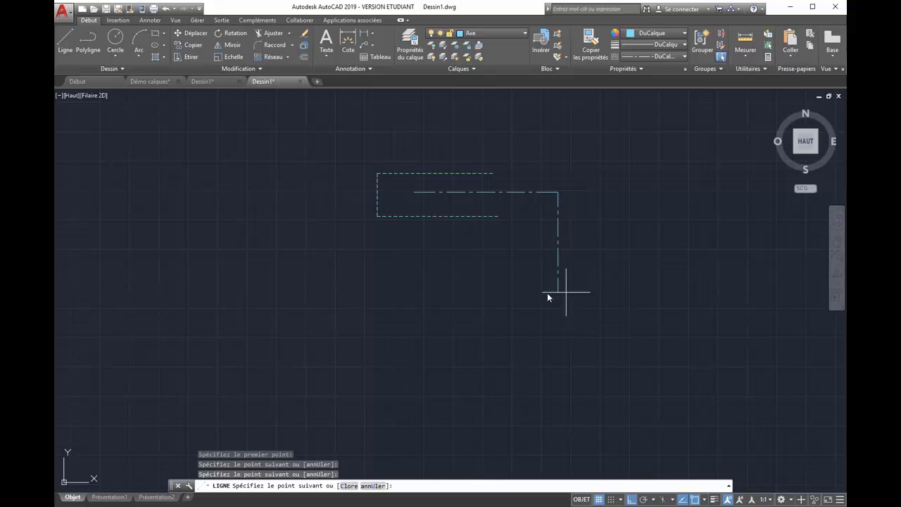
click(424, 292)
key(Return)
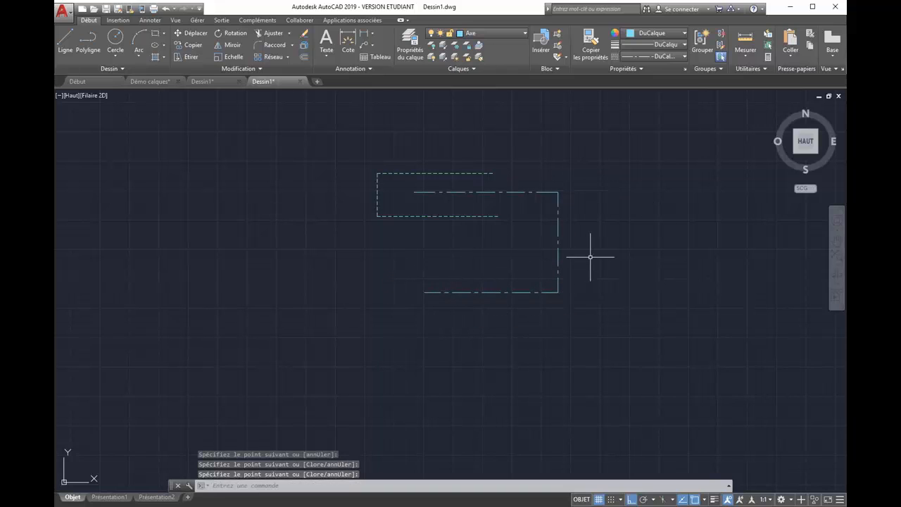
Step: Move the two horizontal dashed lines and the upper horizontal axis line to the Construction layer
click(498, 158)
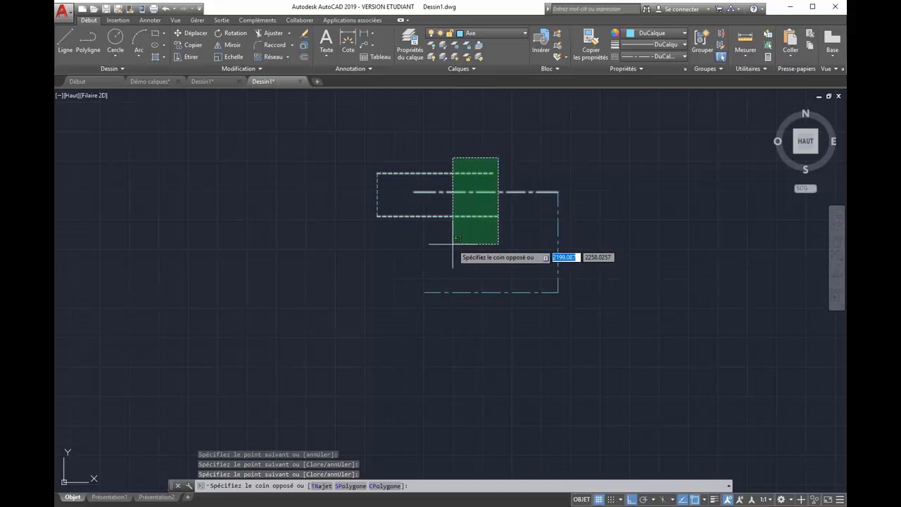
click(456, 232)
click(494, 33)
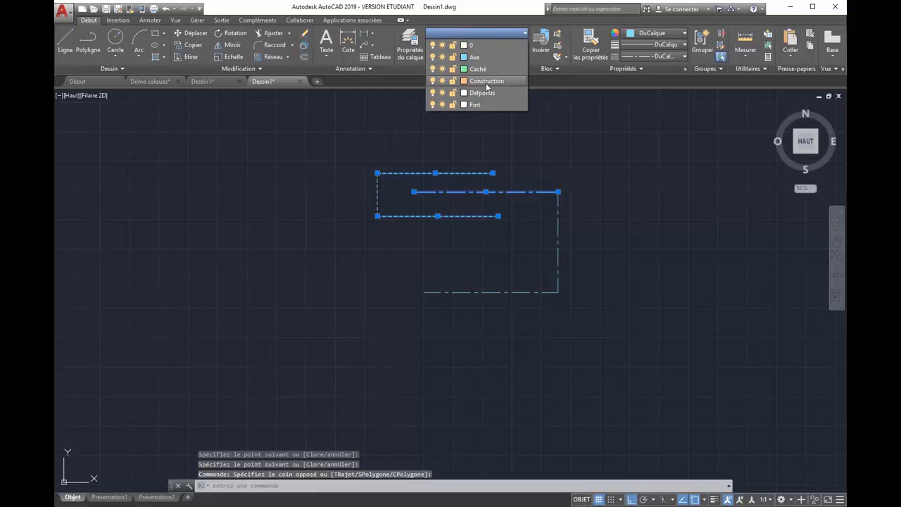
click(485, 82)
key(Escape)
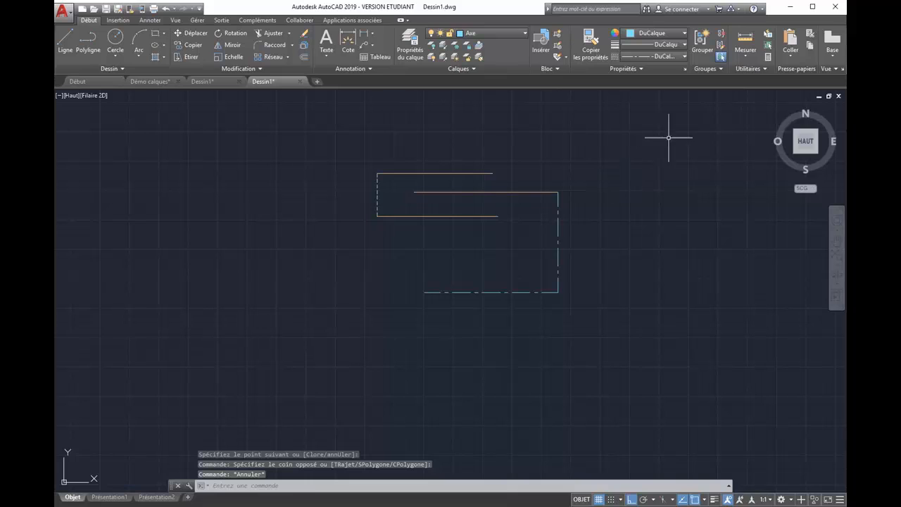
Step: Match the properties of the vertical axis line onto the adjoining upper horizontal line
click(590, 58)
click(558, 213)
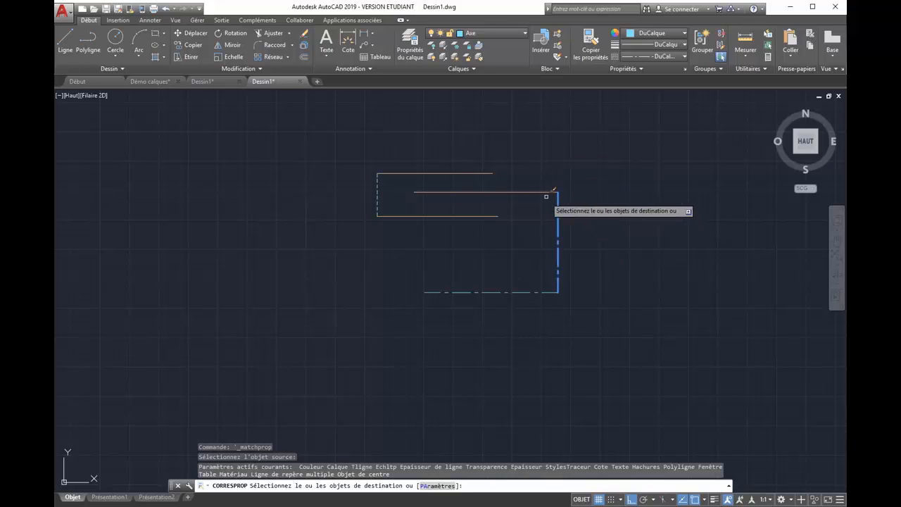
click(548, 191)
key(Return)
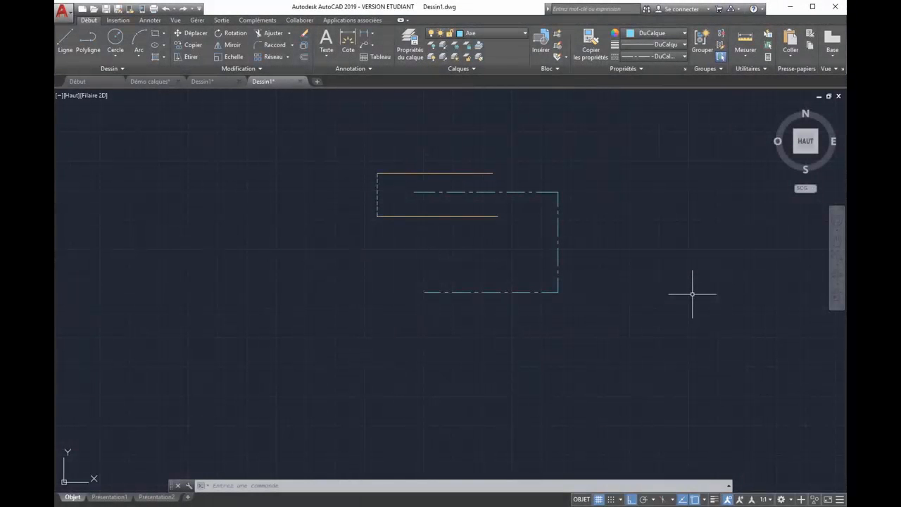
Step: Override the vertical axis line's colour with red 205,32,39
click(593, 216)
click(549, 247)
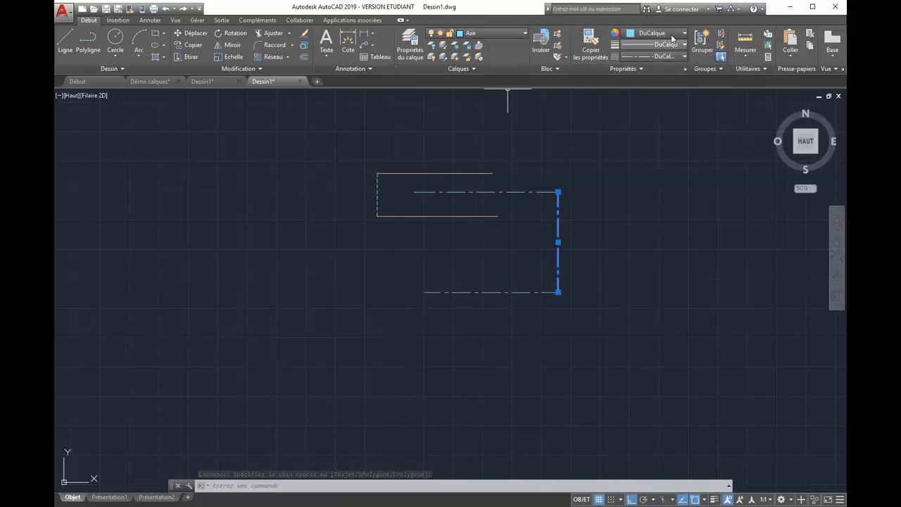
click(638, 34)
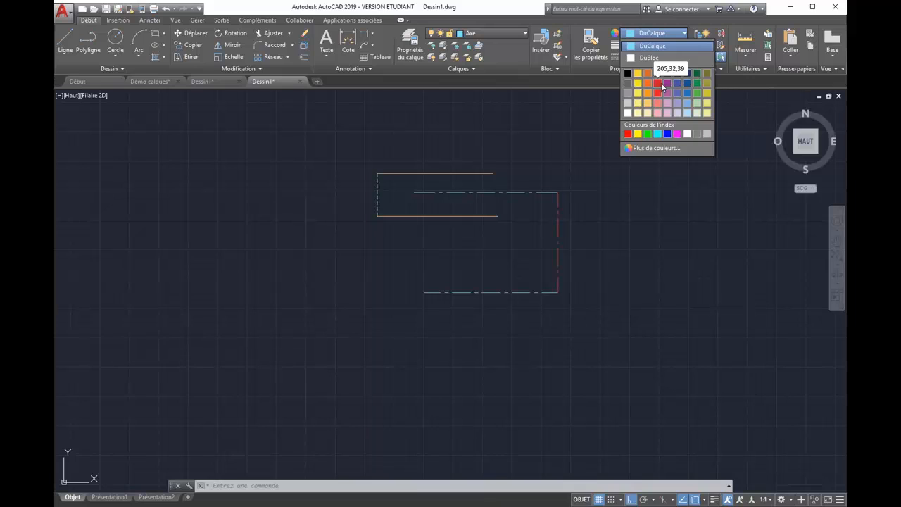
click(661, 84)
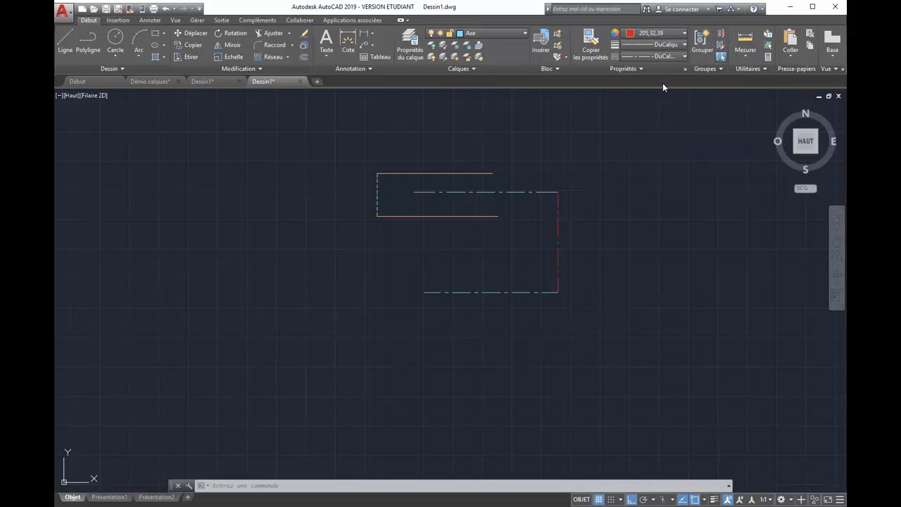
click(646, 46)
click(645, 192)
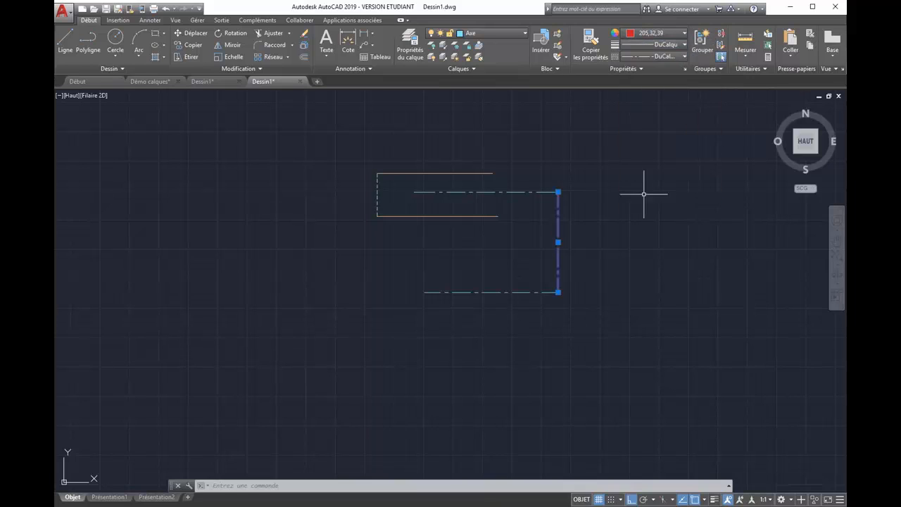
Step: Override the vertical axis line's linetype with AXES and clear the selection
click(647, 56)
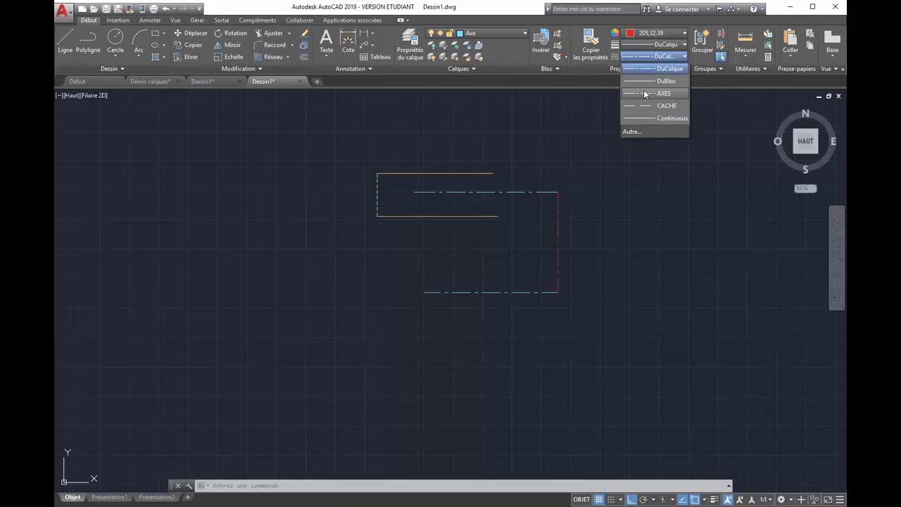
click(644, 94)
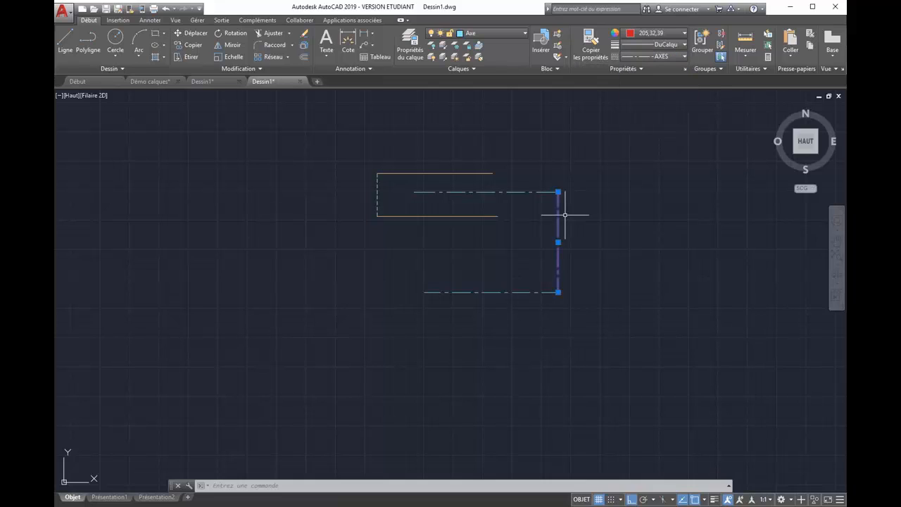
click(615, 193)
key(Escape)
key(Escape)
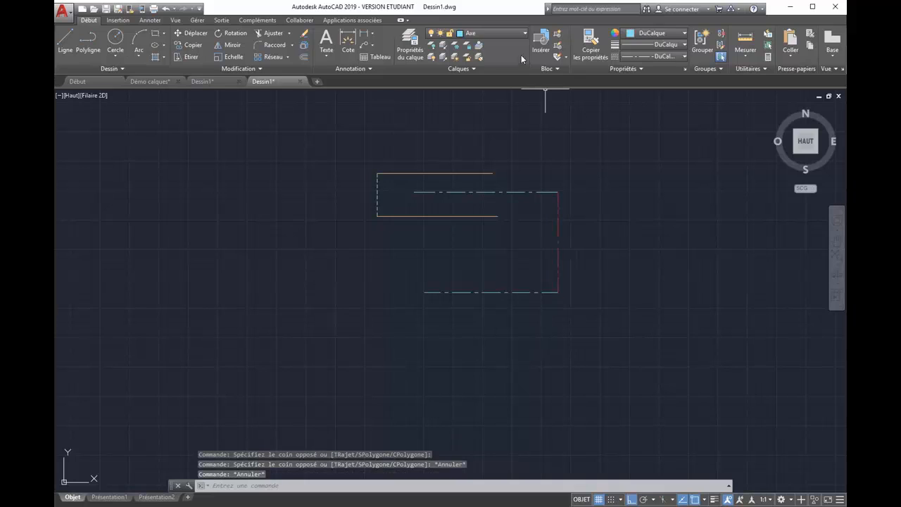
Step: Make Caché the current layer, and turn the Axe layer off and back on
click(507, 33)
click(489, 64)
click(455, 35)
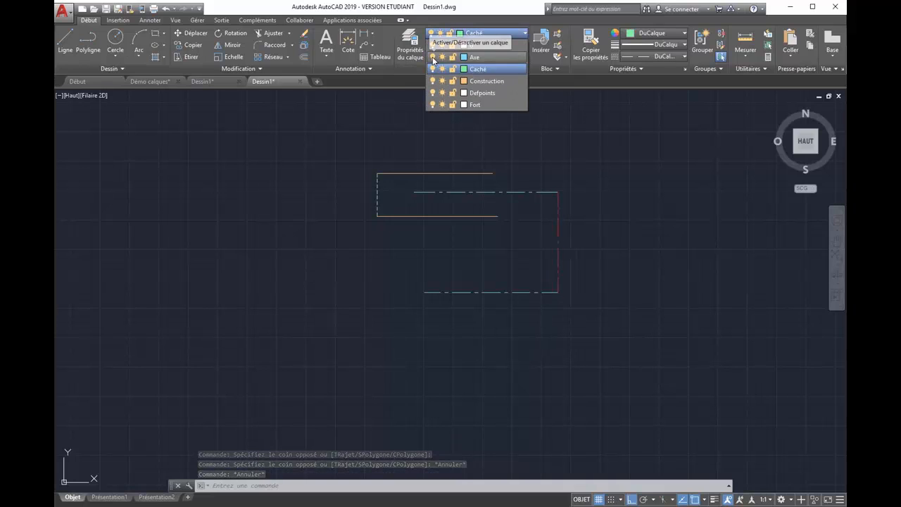
click(432, 57)
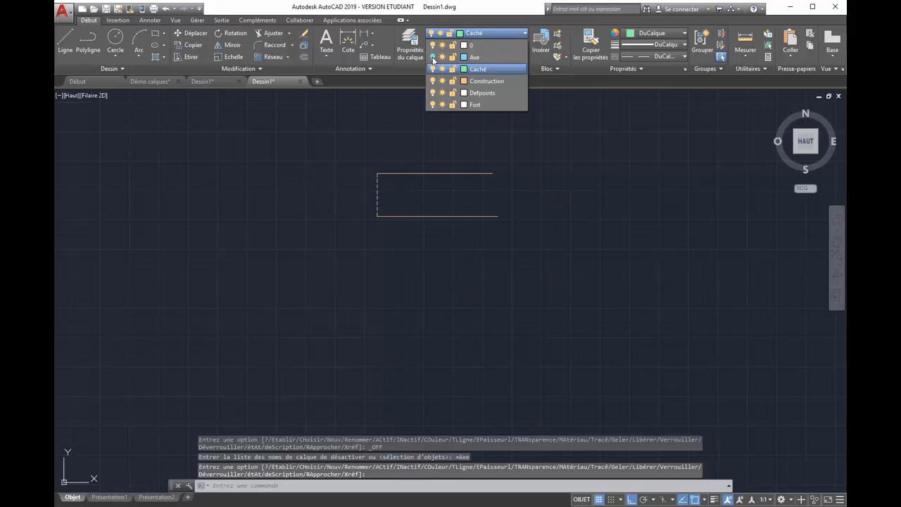
click(432, 58)
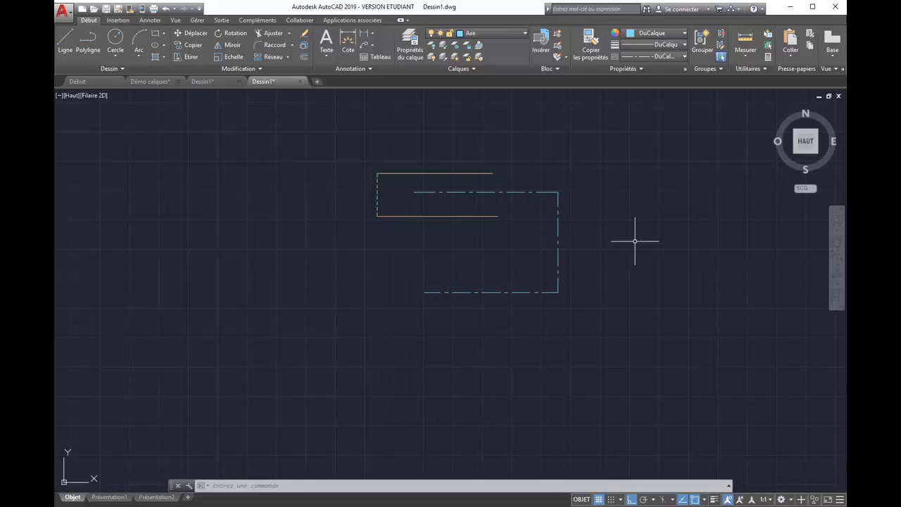
Step: Save the drawing as an AutoCAD template (*.dwt) named acadperso in the Template folder
click(106, 8)
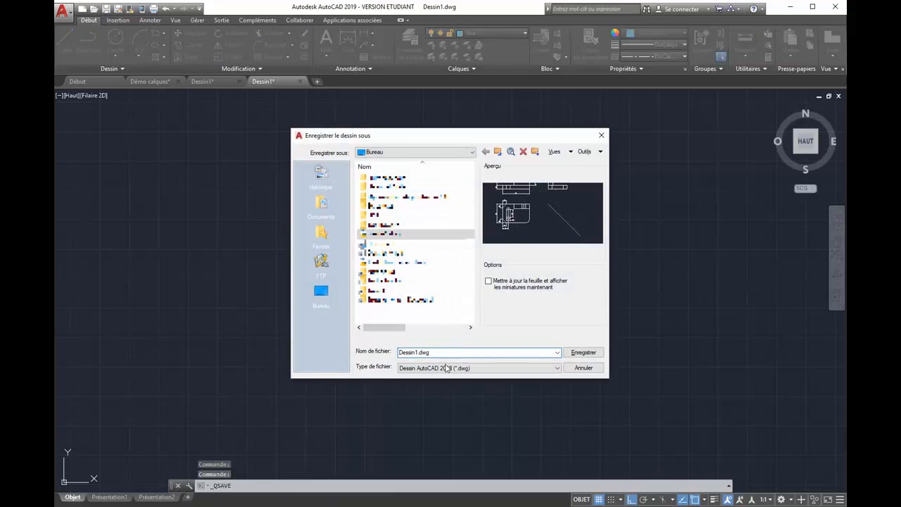
click(445, 367)
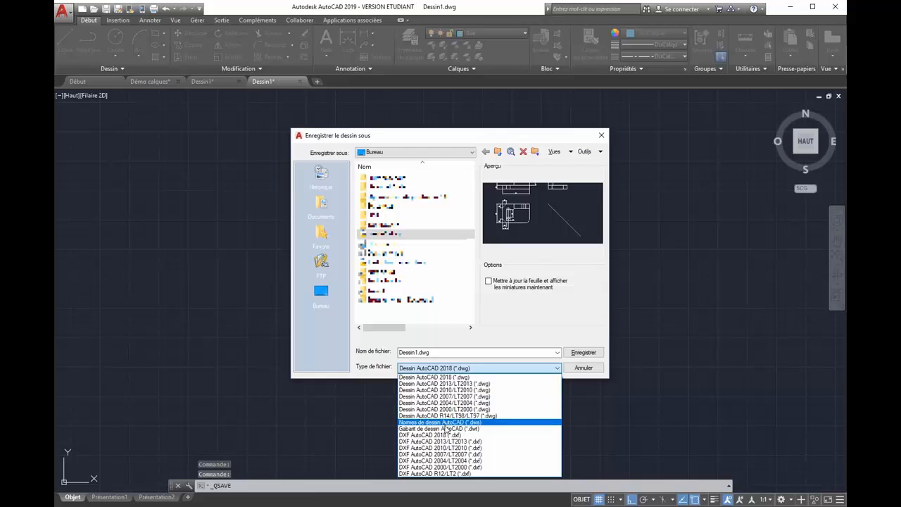
click(443, 429)
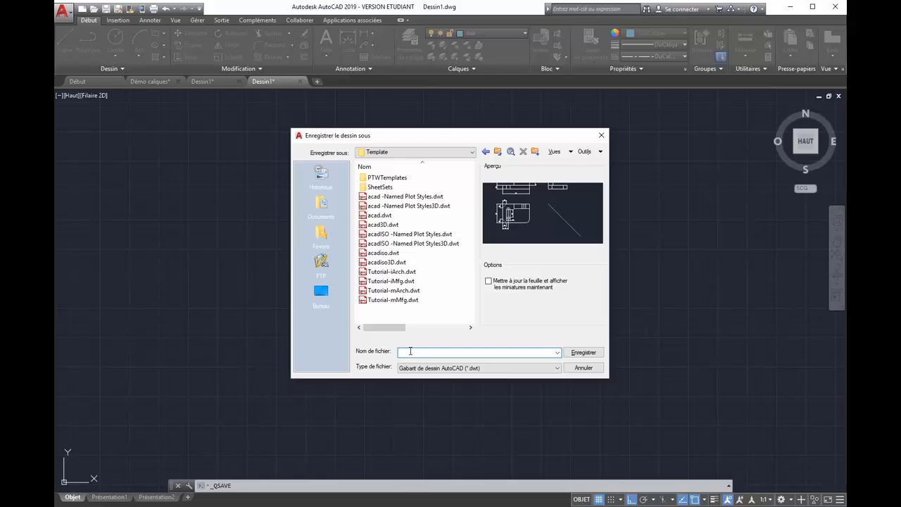
text(acadperso)
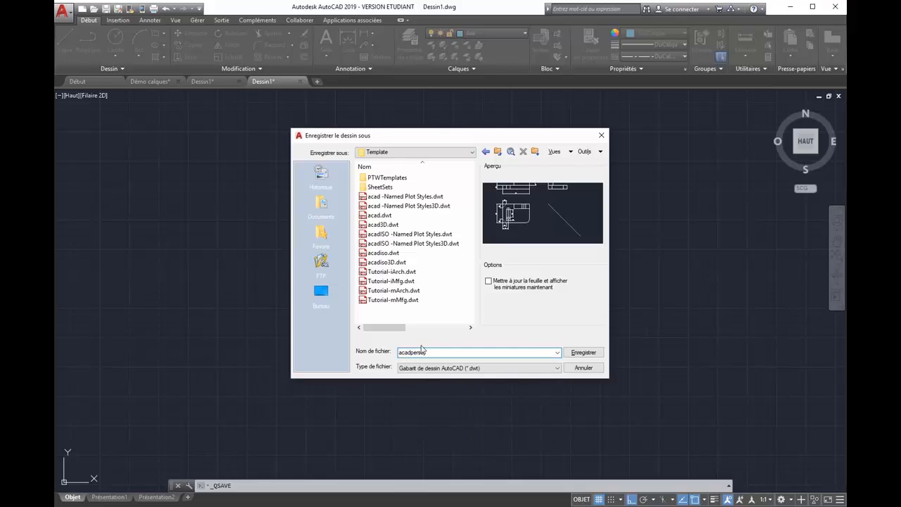